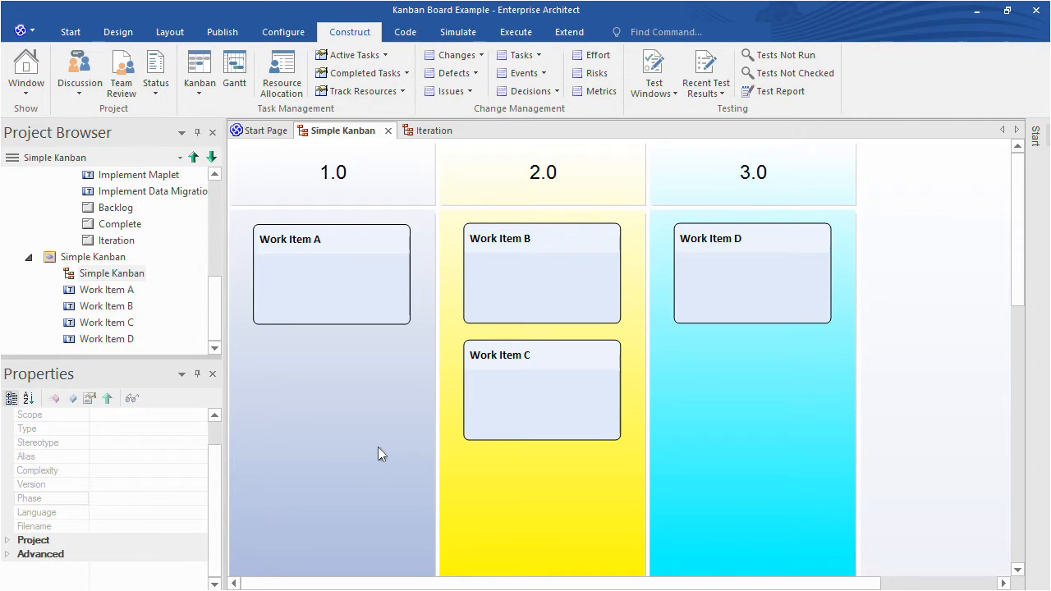
Inspect the Phase property of Work Item A and Work Item B on the Simple Kanban board
{"action": "left_click", "coordinate": [365, 308]}
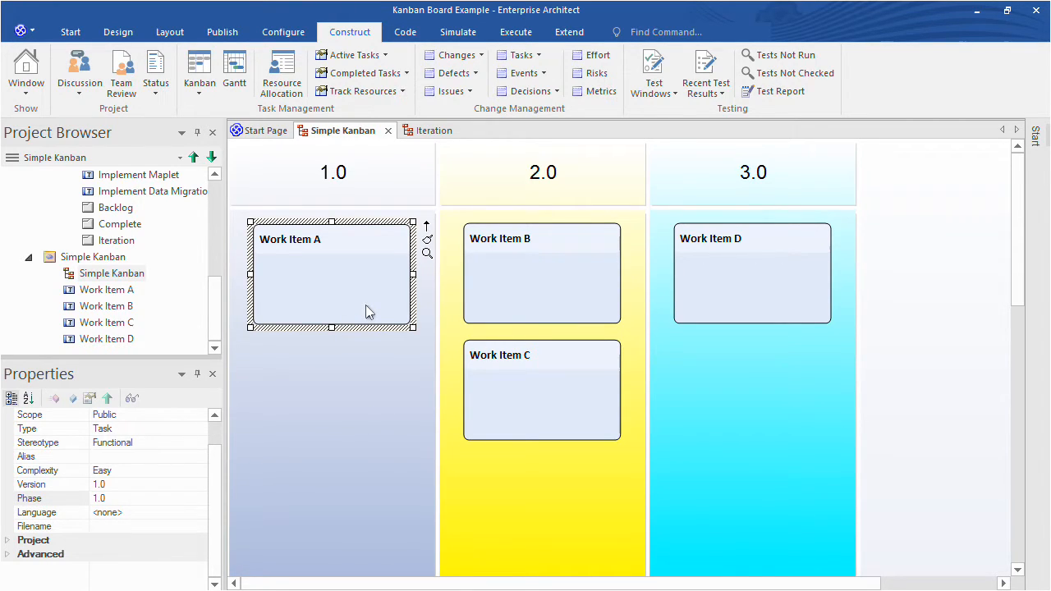
{"action": "left_click", "coordinate": [492, 291]}
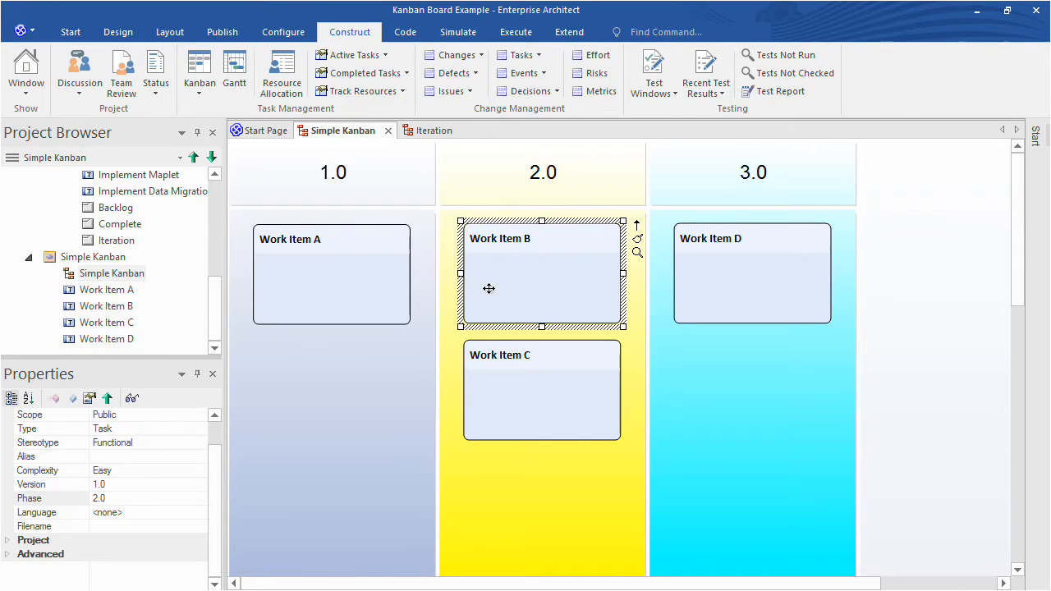
{"action": "left_click", "coordinate": [391, 185]}
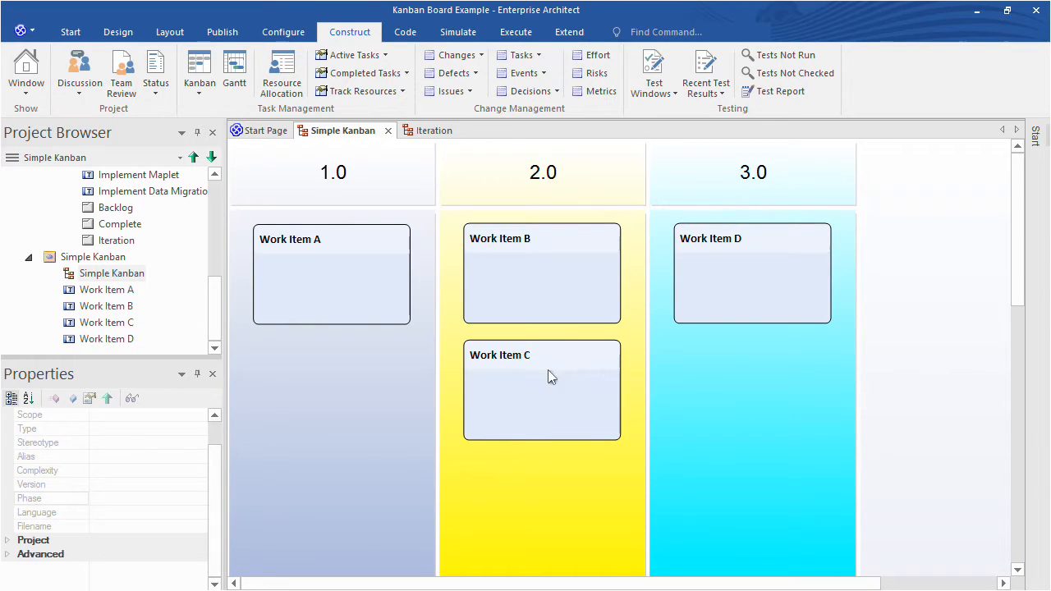
Move Work Item C from the 2.0 lane to the 3.0 lane and check its Phase property
{"action": "mouse_move", "coordinate": [535, 373]}
{"action": "left_mouse_down"}
{"action": "mouse_move", "coordinate": [746, 375]}
{"action": "mouse_move", "coordinate": [540, 375]}
{"action": "left_mouse_up"}
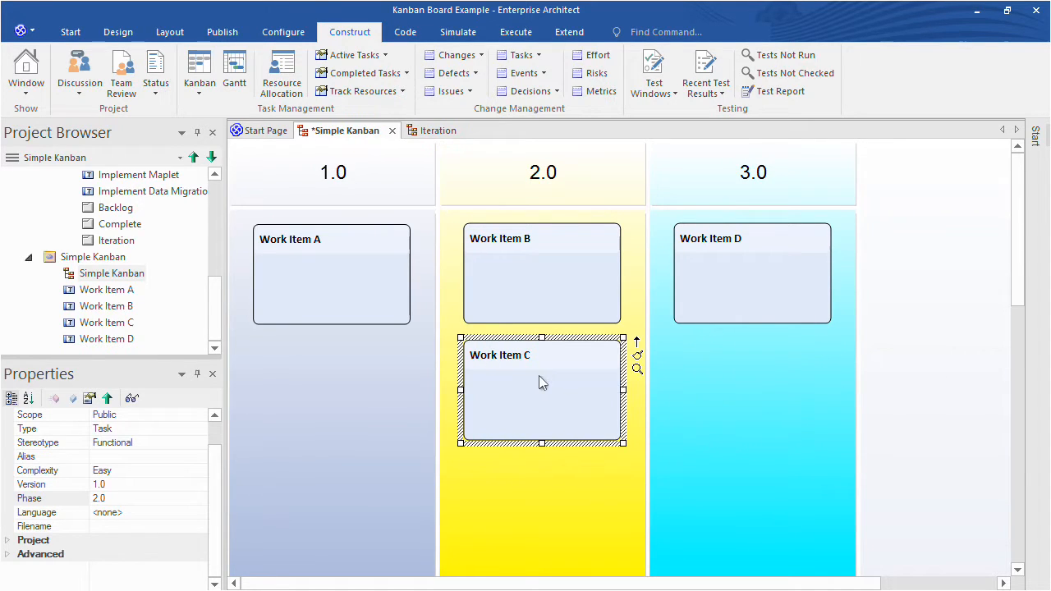
{"action": "left_click", "coordinate": [138, 498]}
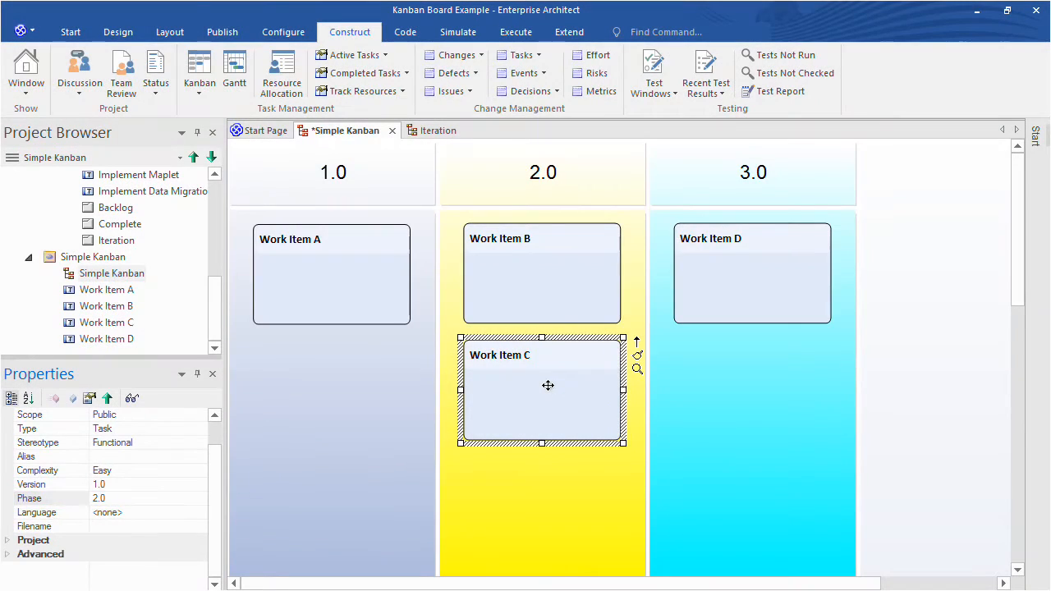
{"action": "left_click_drag", "start_coordinate": [547, 385], "coordinate": [764, 389]}
{"action": "left_click", "coordinate": [753, 472]}
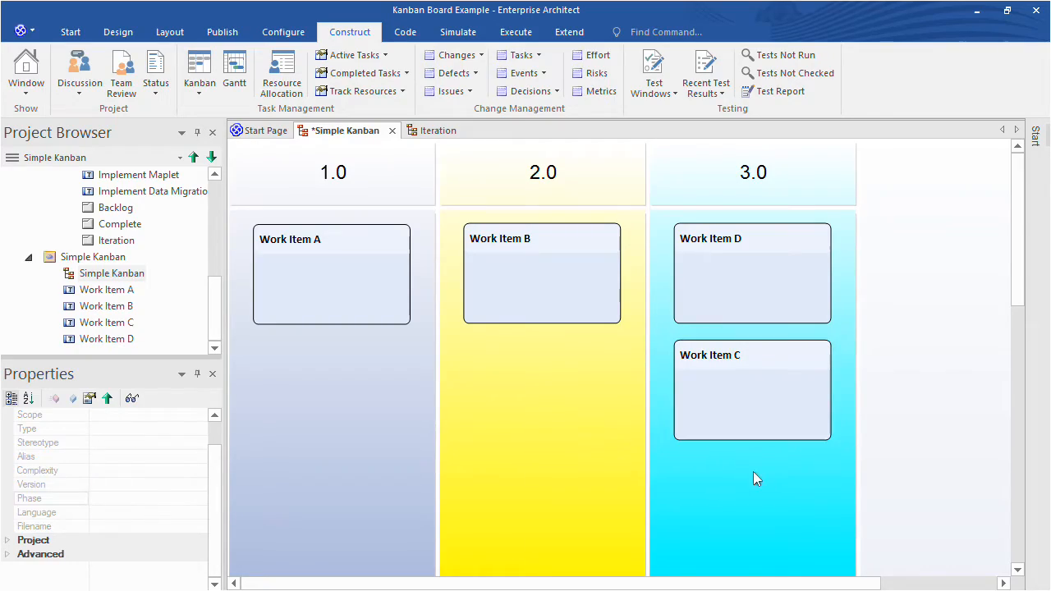
{"action": "left_click", "coordinate": [761, 421]}
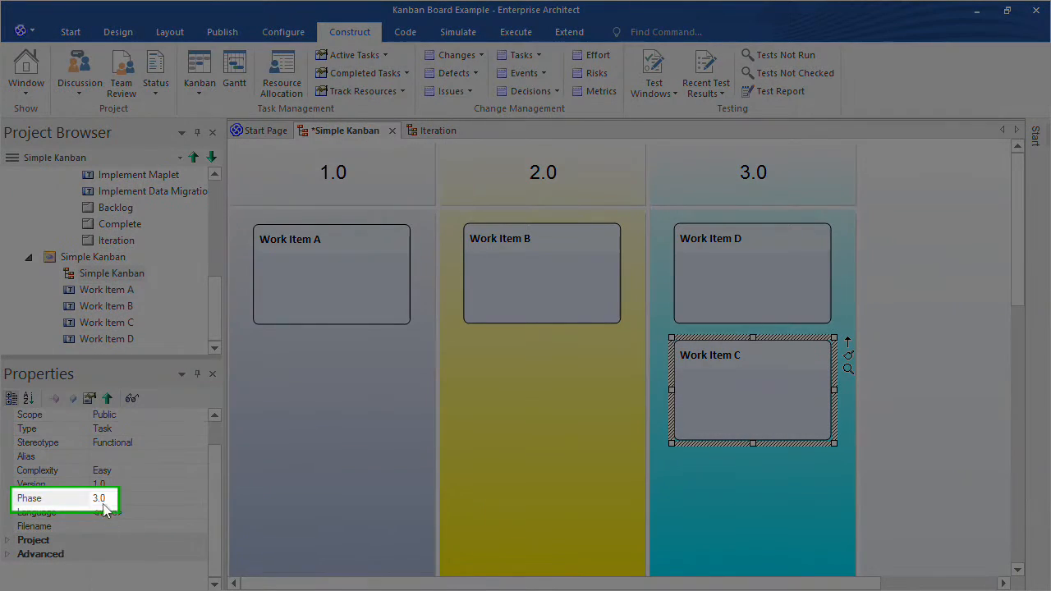
{"action": "left_click", "coordinate": [100, 498]}
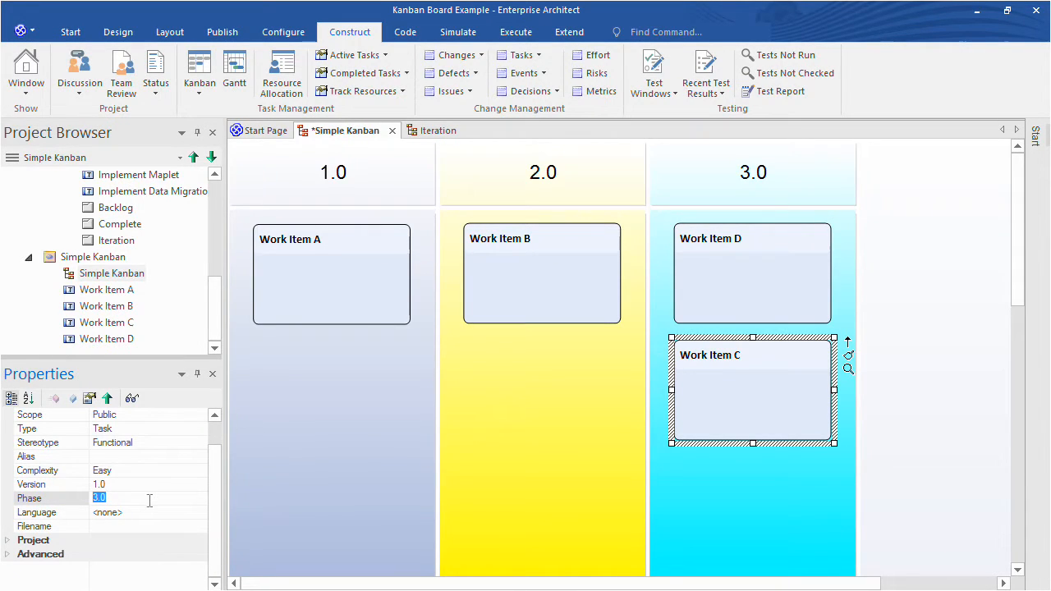
{"action": "left_click", "coordinate": [514, 384]}
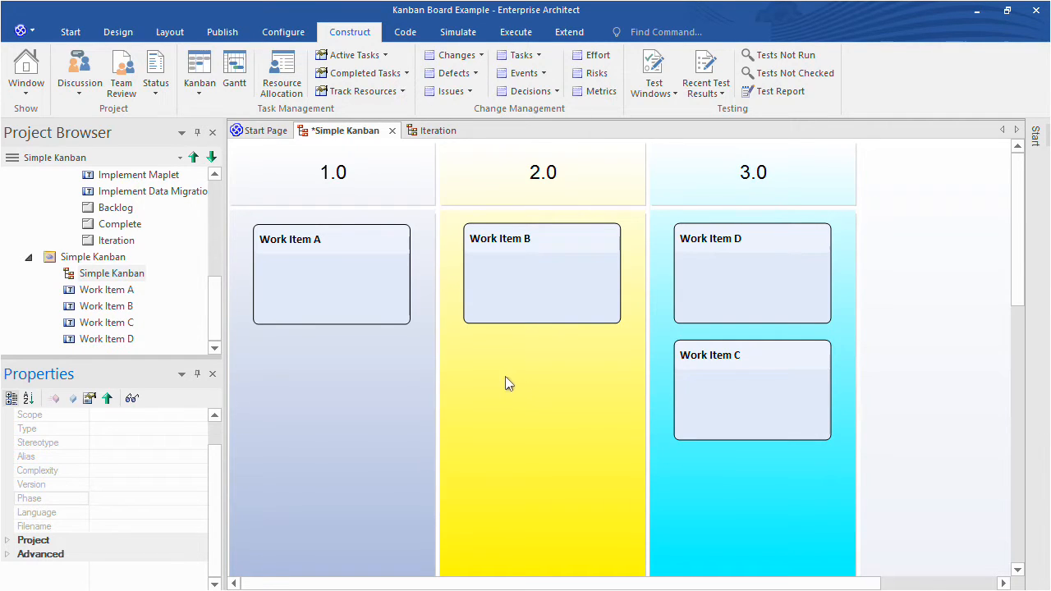
Open the diagram's Kanban settings and review the Configuration, Filters and Lanes options
{"action": "right_click", "coordinate": [506, 379]}
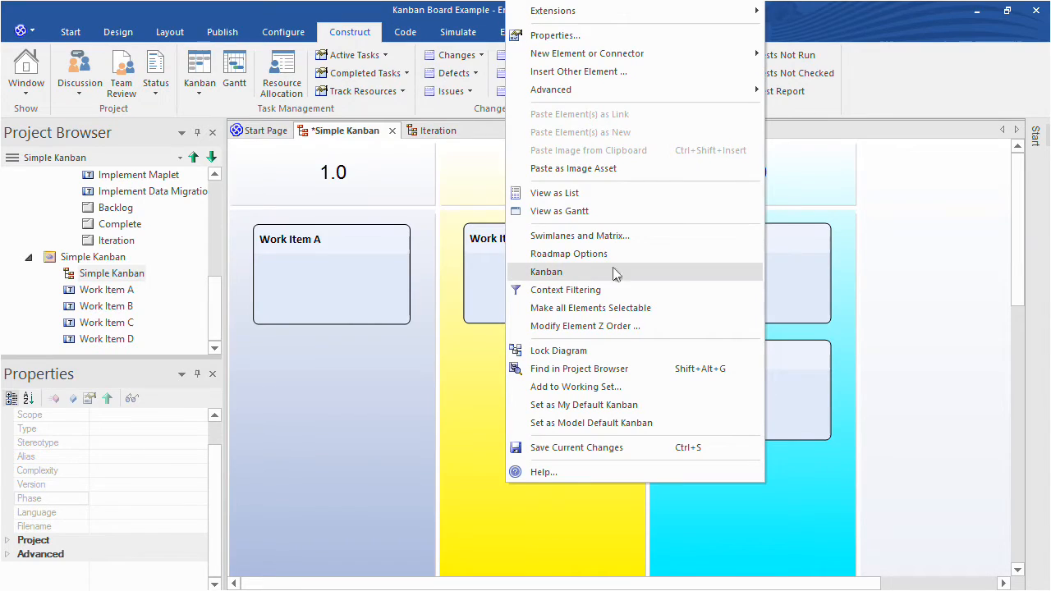
{"action": "left_click", "coordinate": [624, 271]}
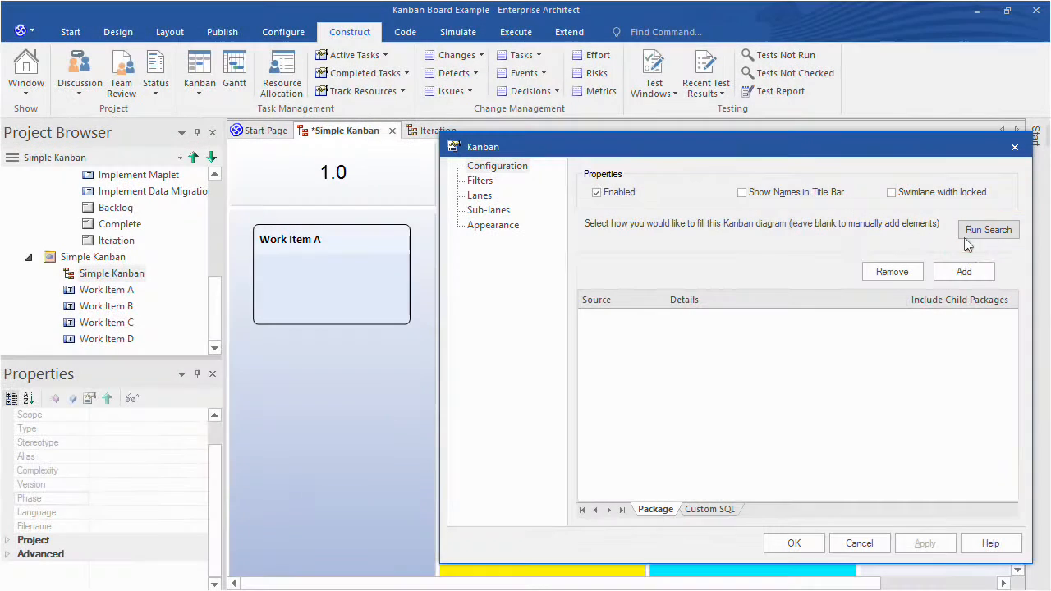
{"action": "left_click", "coordinate": [493, 181]}
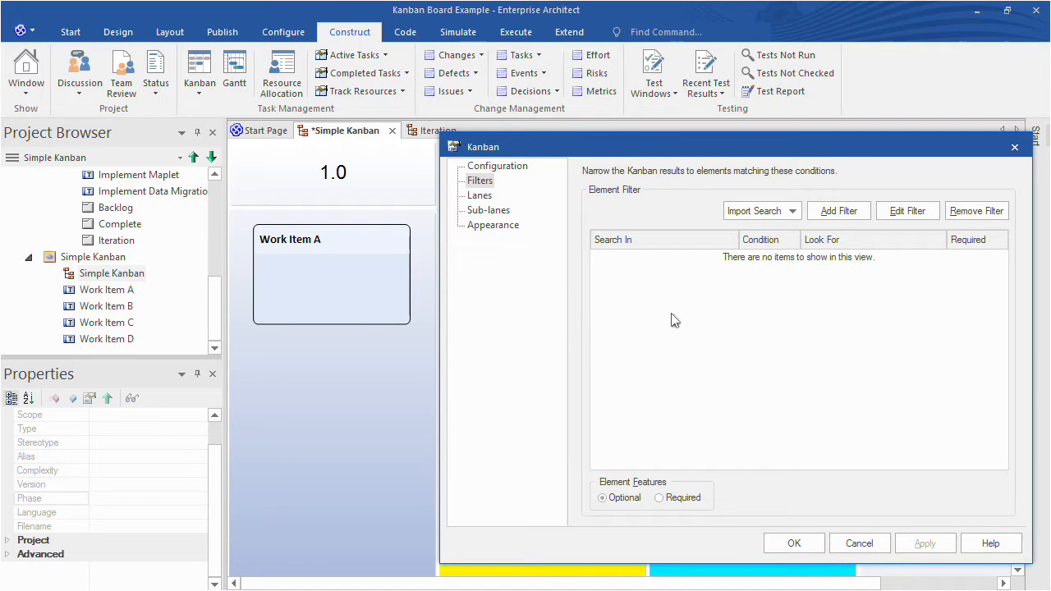
{"action": "left_click", "coordinate": [489, 198]}
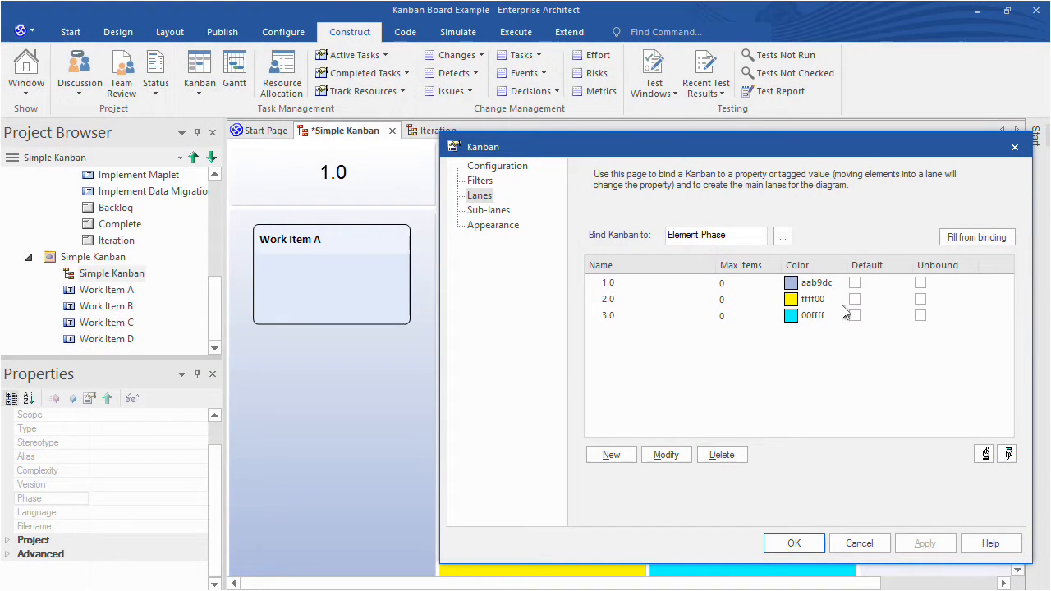
Make the Kanban cards show Status, Version, Phase, Priority and Icon, and accept the appearance settings
{"action": "left_click", "coordinate": [493, 225]}
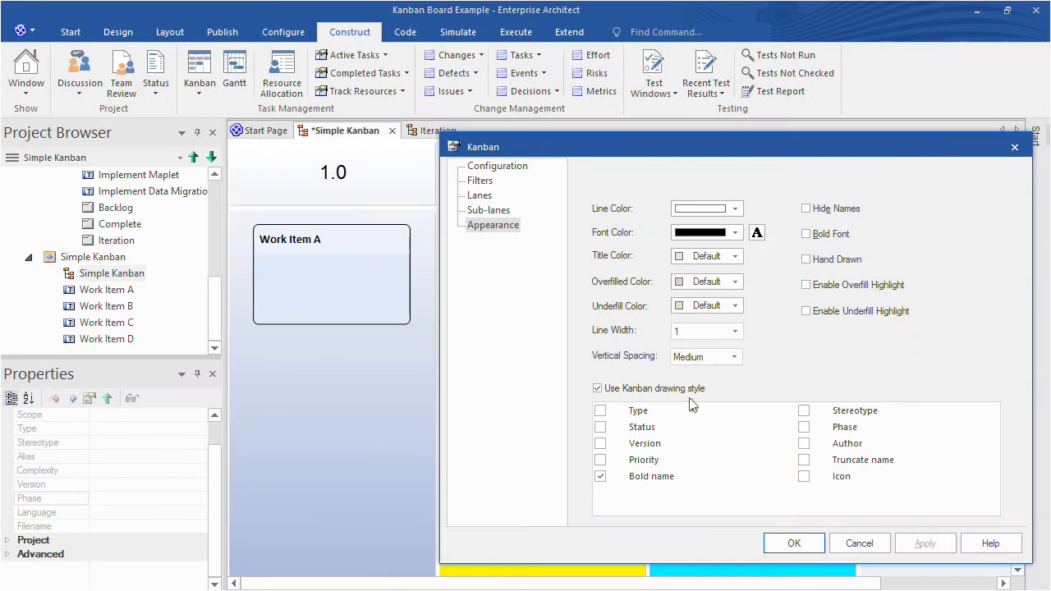
{"action": "left_click", "coordinate": [600, 428]}
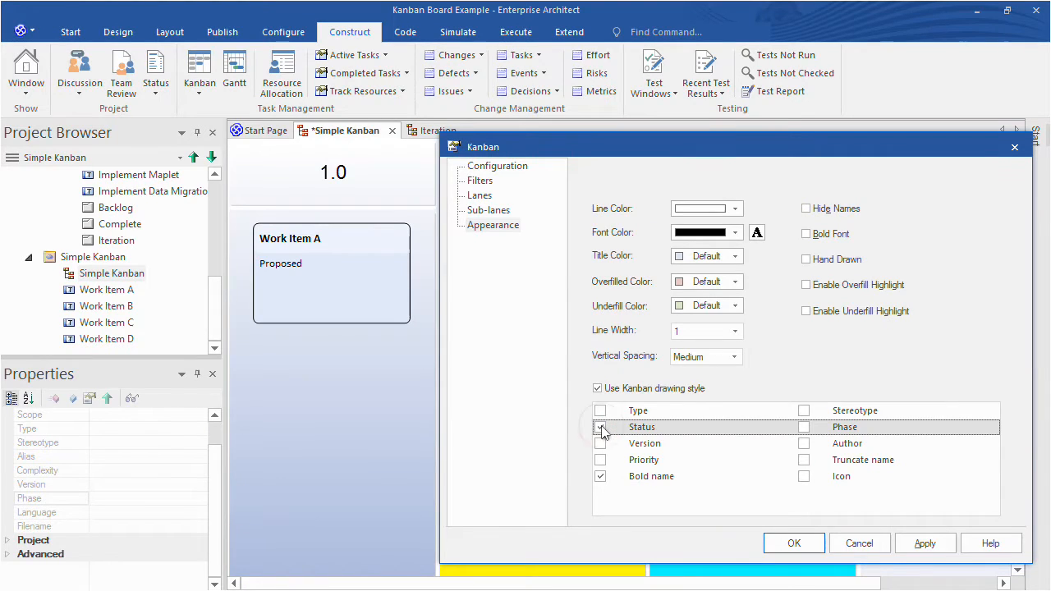
{"action": "left_click", "coordinate": [601, 444]}
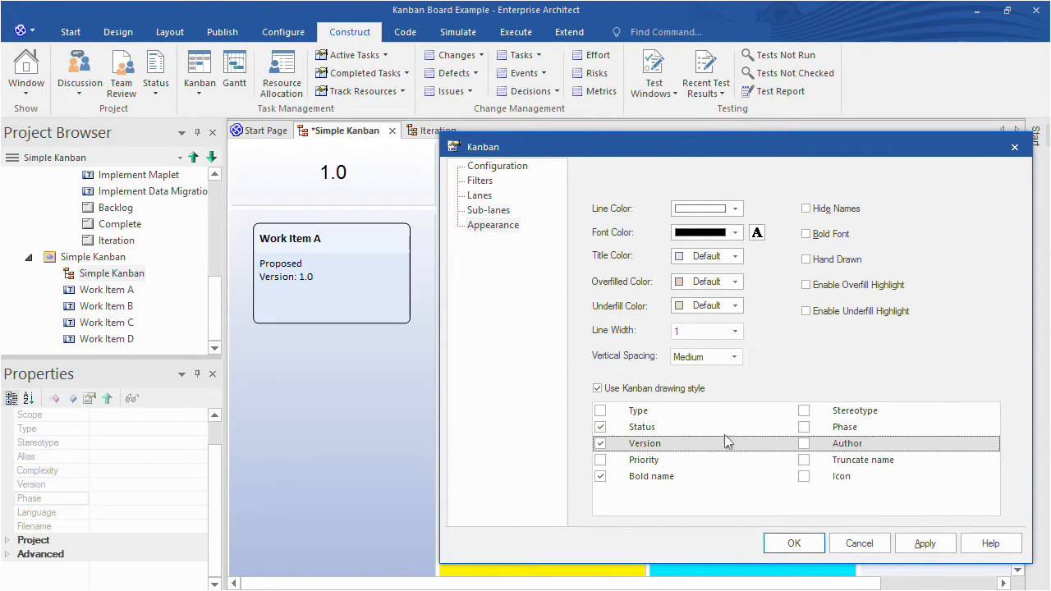
{"action": "left_click", "coordinate": [804, 427]}
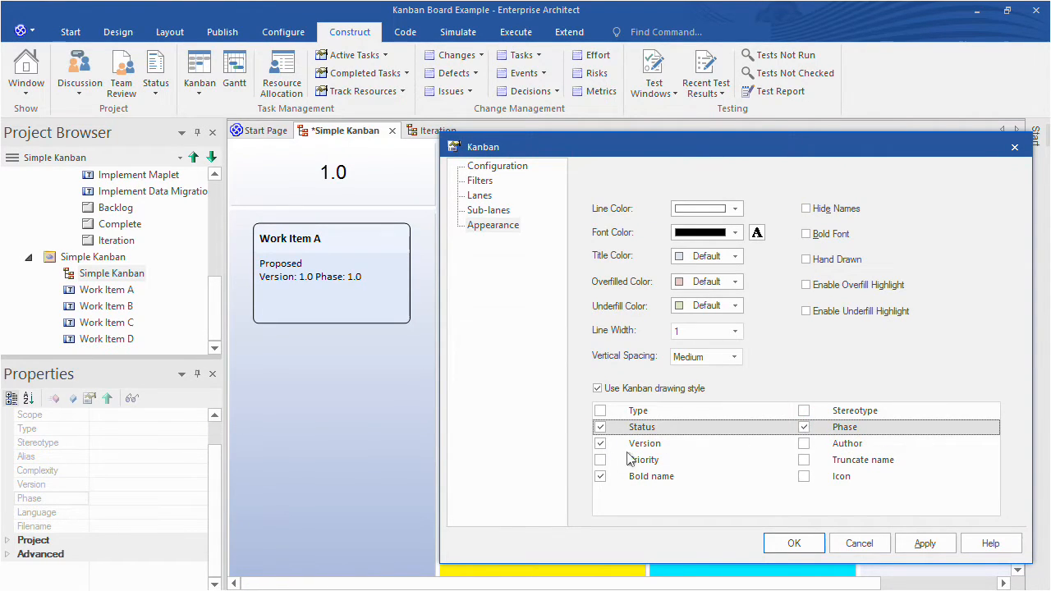
{"action": "left_click", "coordinate": [600, 461]}
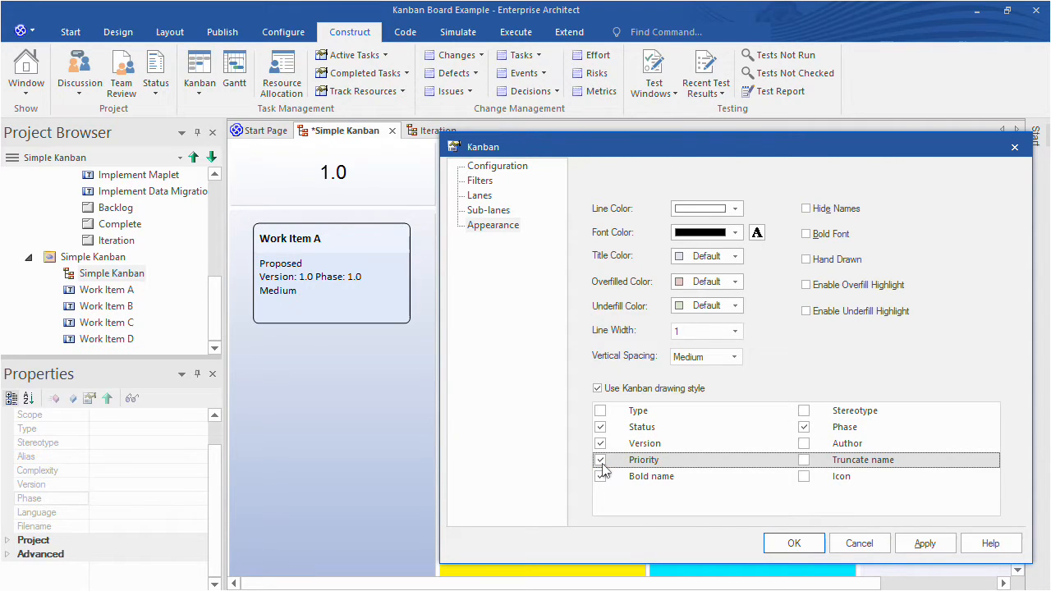
{"action": "left_click", "coordinate": [805, 477]}
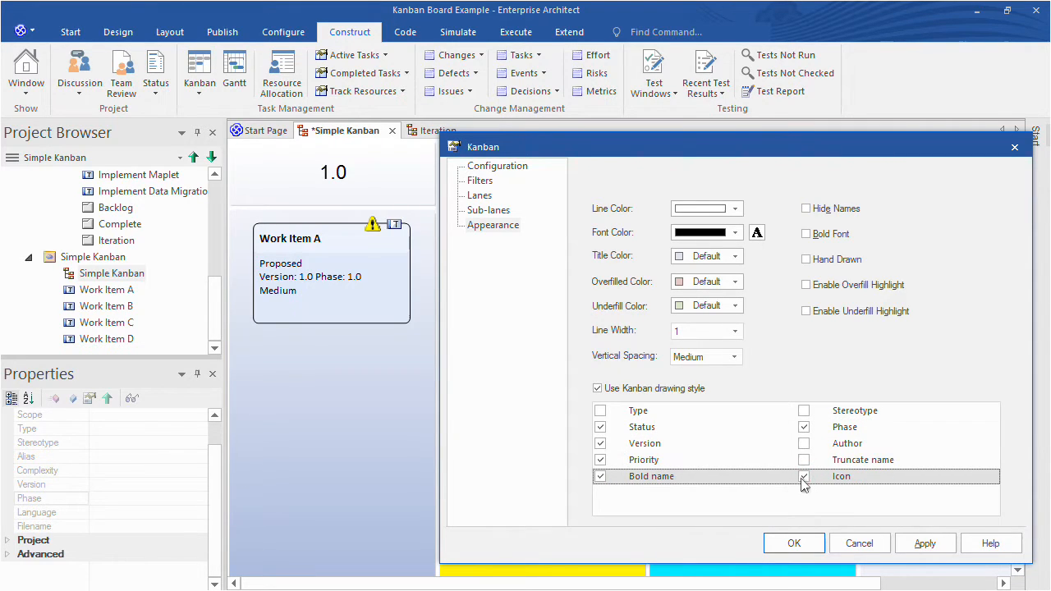
{"action": "left_click", "coordinate": [785, 543]}
Inspect the details on the cards of Work Items A, B, D and C
{"action": "left_click", "coordinate": [401, 248]}
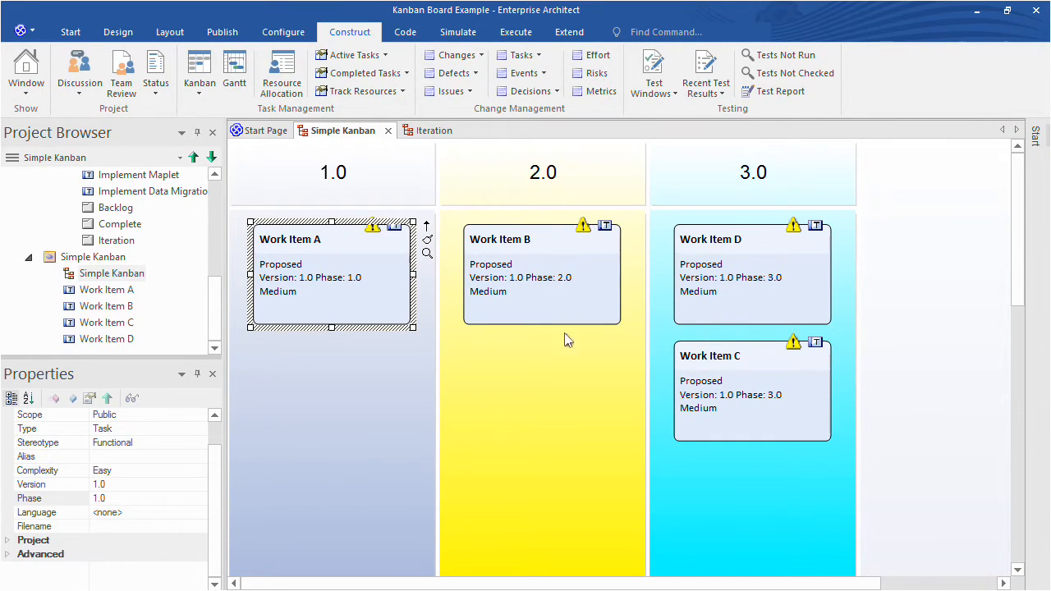
{"action": "left_click", "coordinate": [458, 278]}
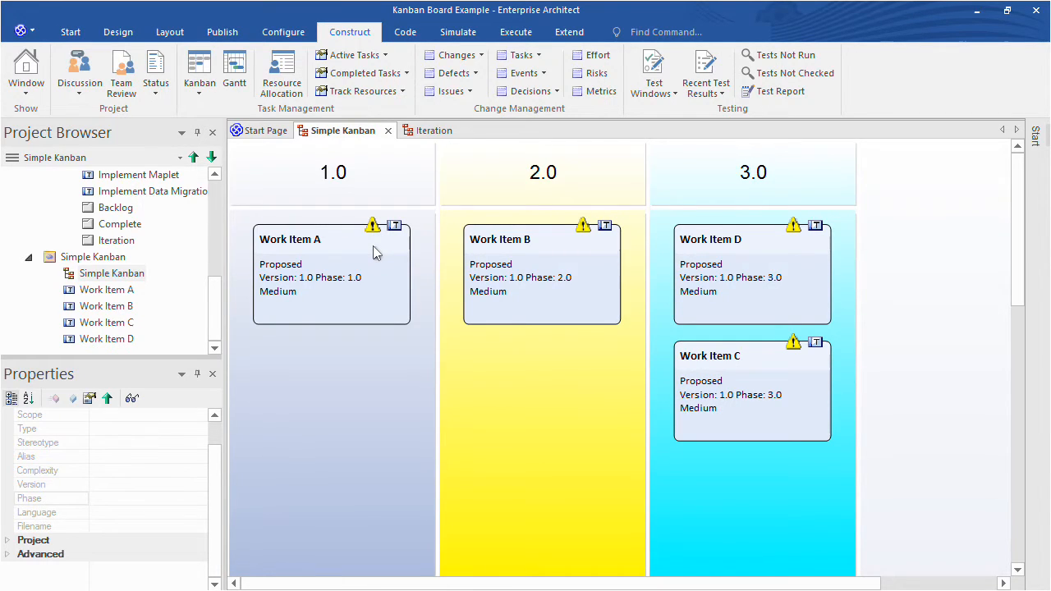
{"action": "left_click", "coordinate": [563, 321]}
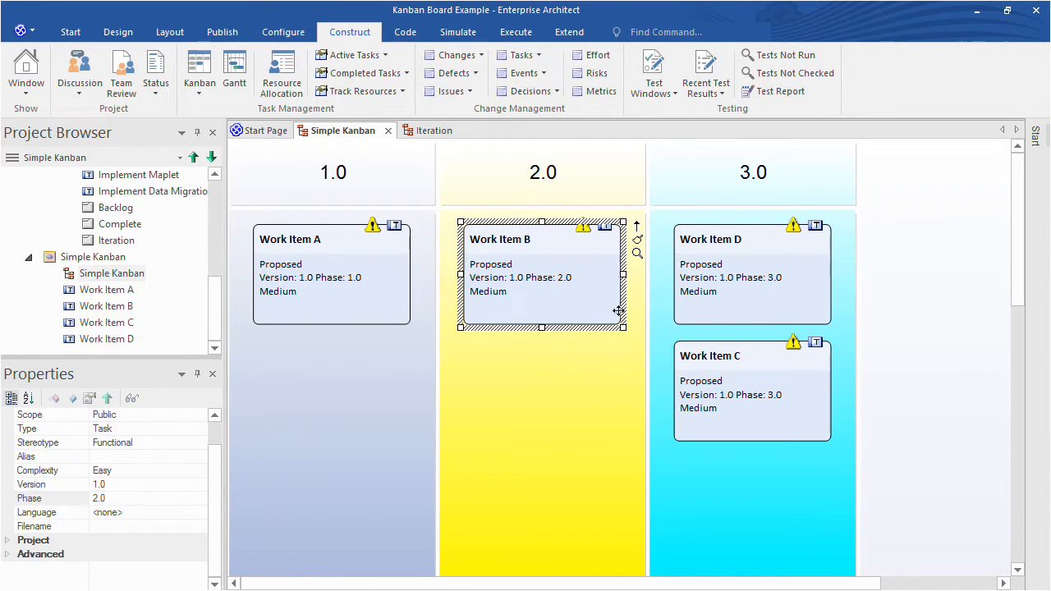
{"action": "left_click", "coordinate": [741, 307]}
{"action": "left_click", "coordinate": [742, 424]}
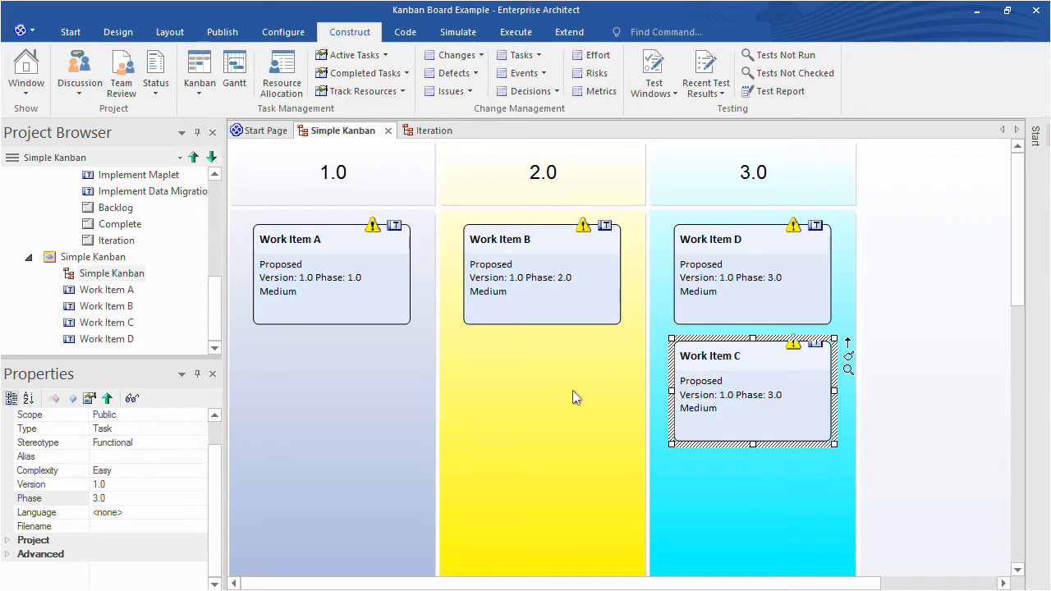
{"action": "right_click", "coordinate": [526, 368]}
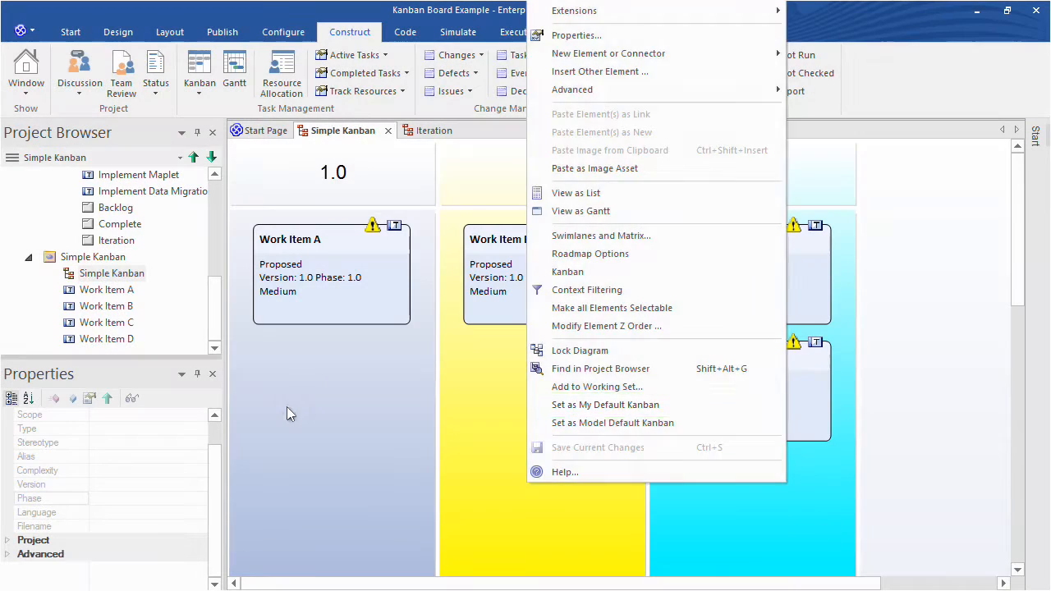
{"action": "left_click", "coordinate": [287, 407]}
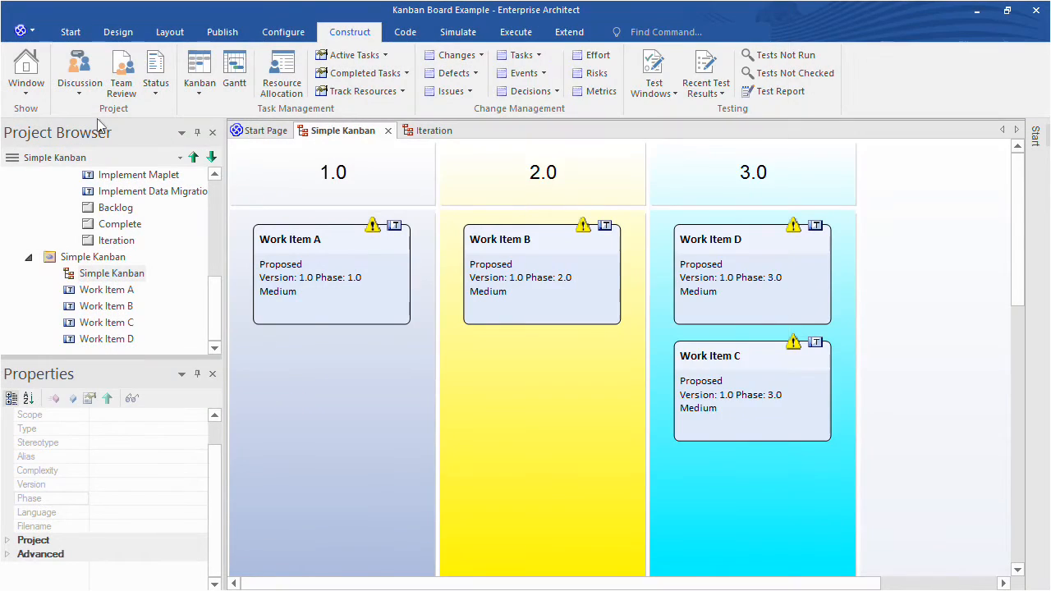
{"action": "left_click", "coordinate": [75, 37]}
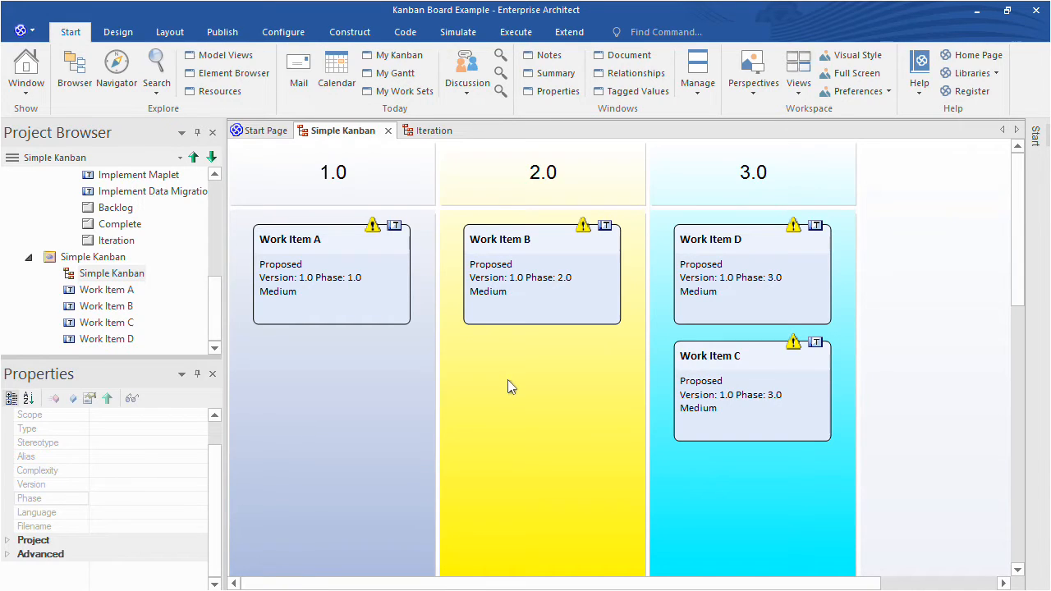
Create a new Kanban set from the Three Stage Workflow pattern
{"action": "left_click", "coordinate": [351, 32]}
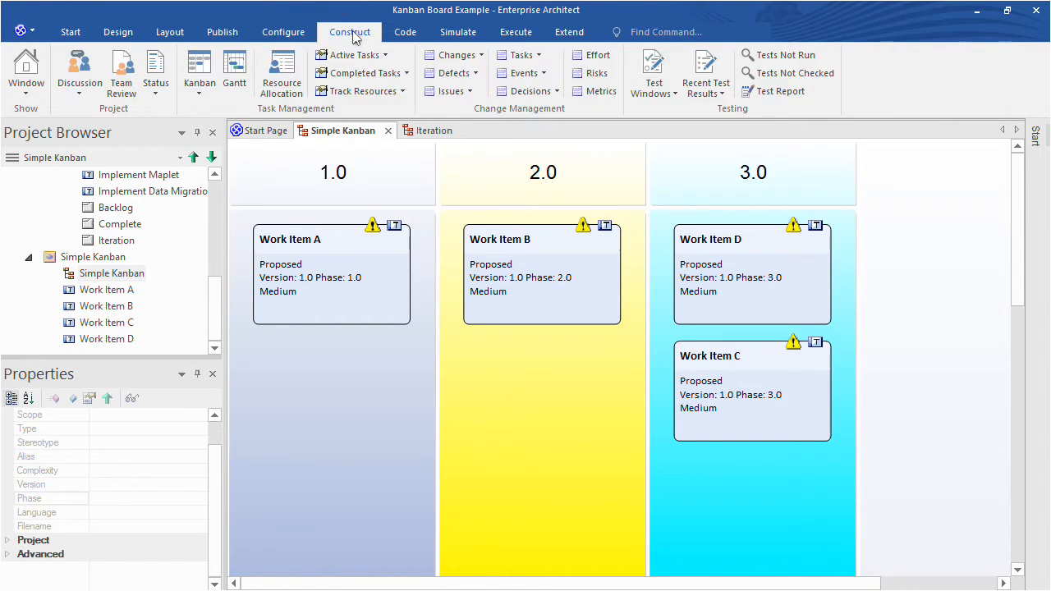
{"action": "left_click", "coordinate": [200, 90]}
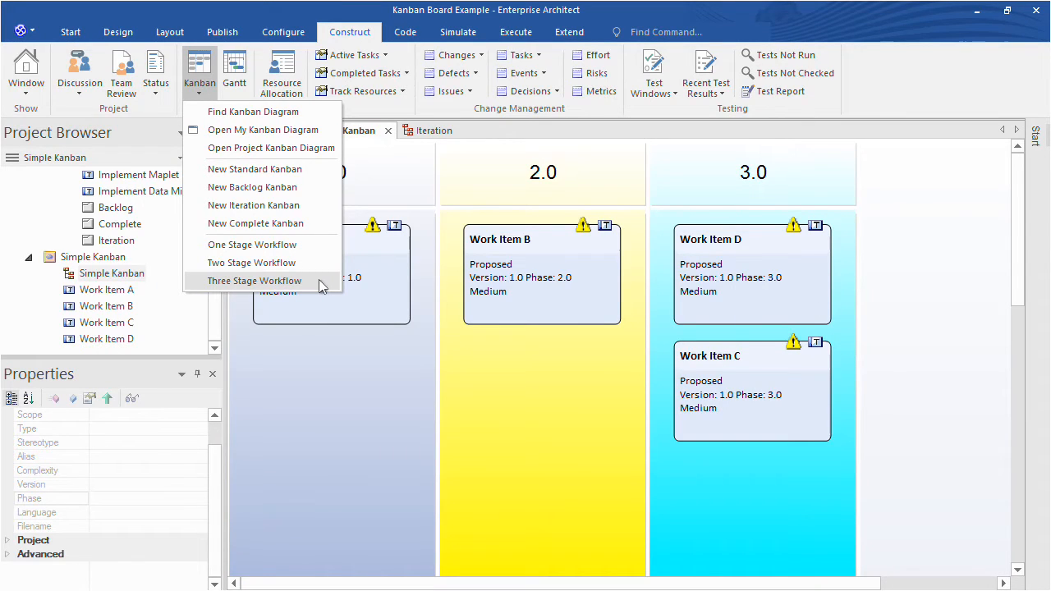
{"action": "left_click", "coordinate": [319, 280]}
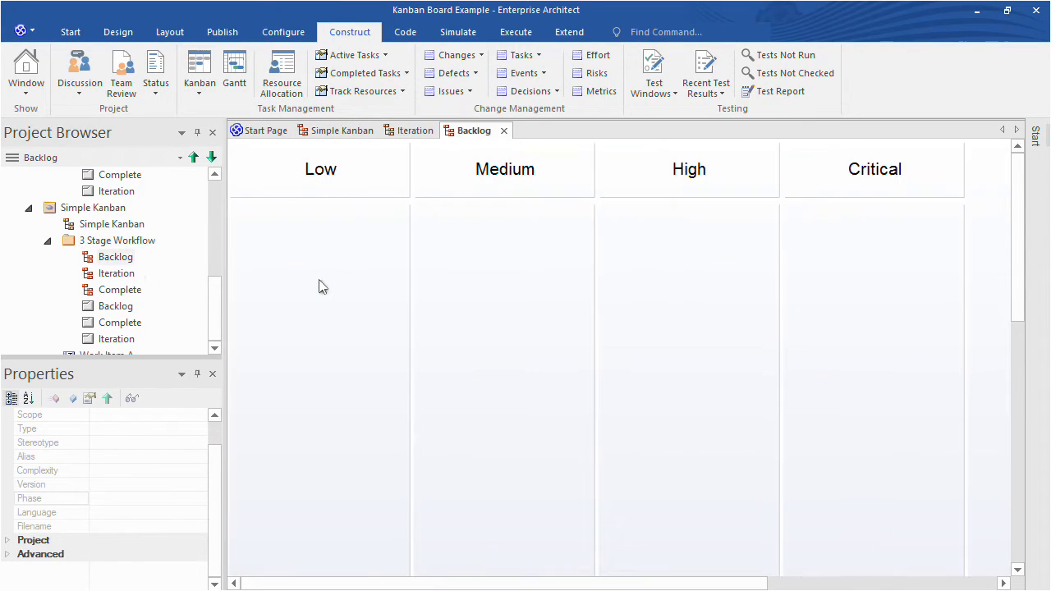
Review the Backlog, Iteration and Complete boards in the 3 Stage Workflow package, ending on the Iteration board
{"action": "left_click", "coordinate": [133, 243]}
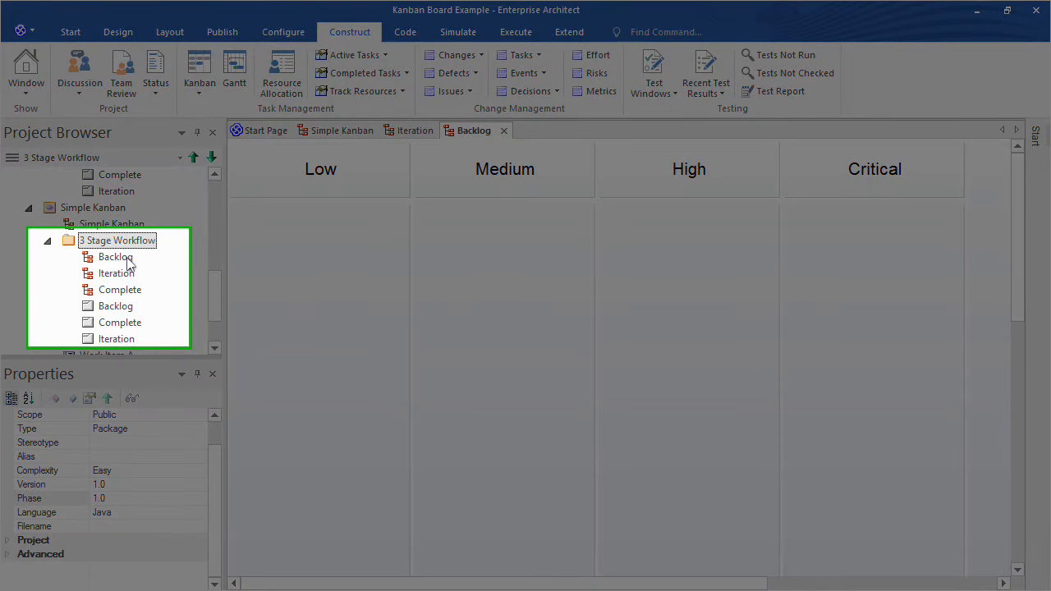
{"action": "left_click", "coordinate": [128, 260]}
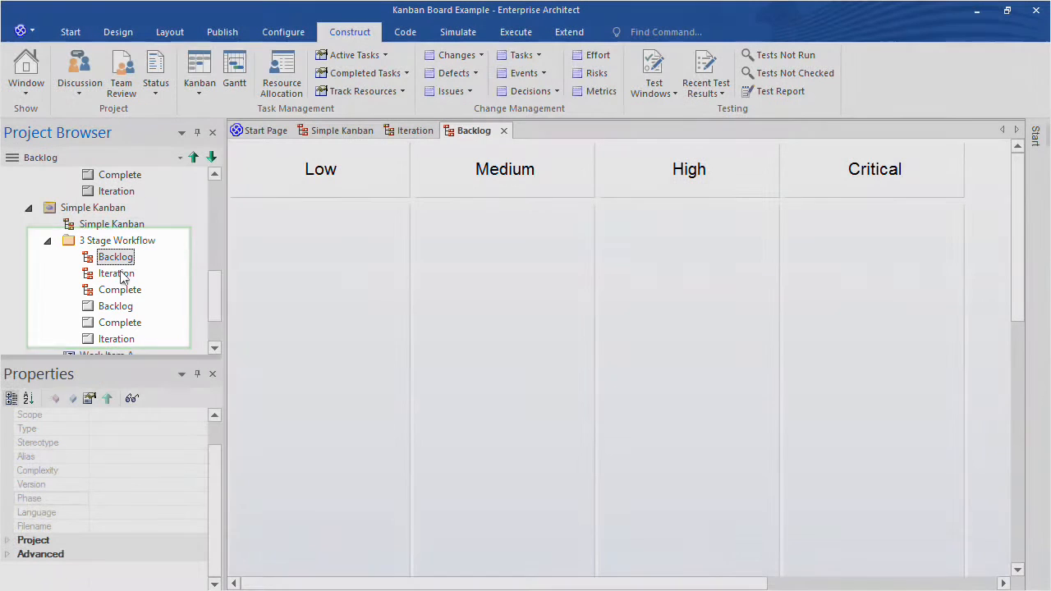
{"action": "double_click", "coordinate": [122, 276]}
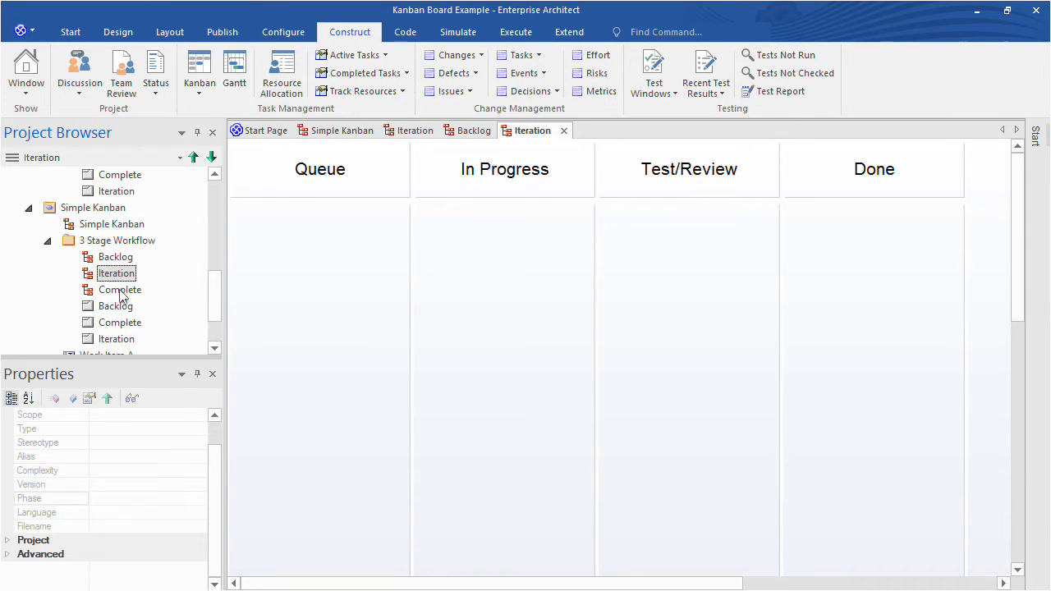
{"action": "double_click", "coordinate": [123, 291]}
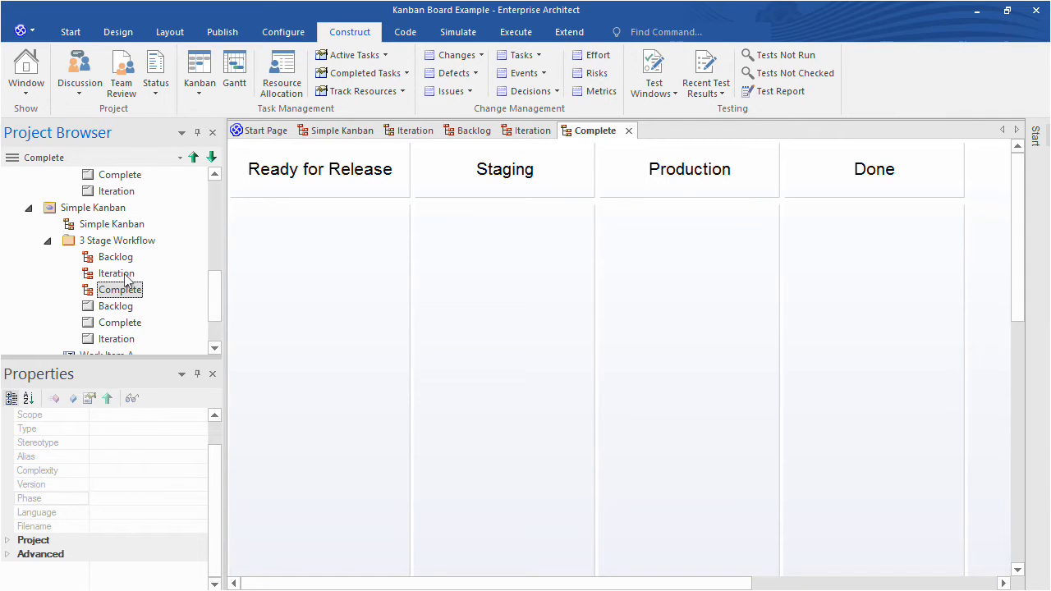
{"action": "double_click", "coordinate": [125, 277]}
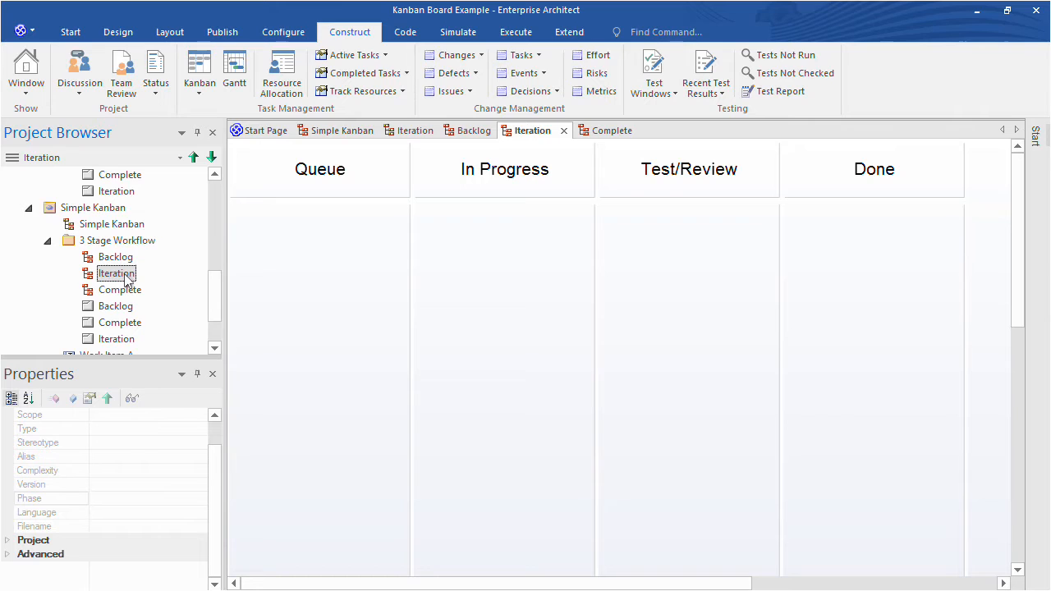
Add two User Story items to the In Progress lane of the empty Iteration board
{"action": "left_click", "coordinate": [118, 32]}
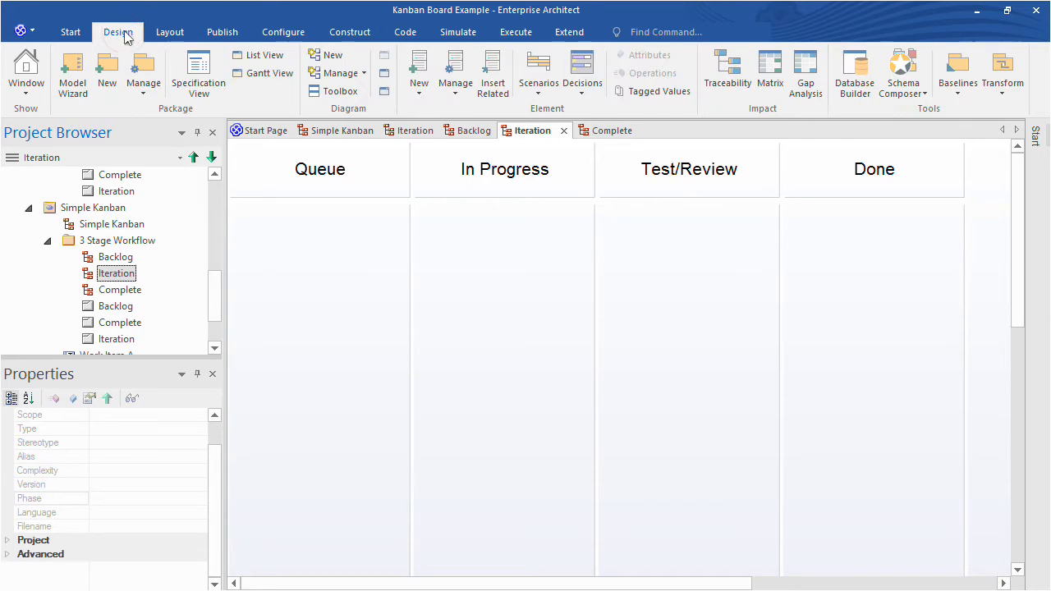
{"action": "left_click", "coordinate": [331, 92]}
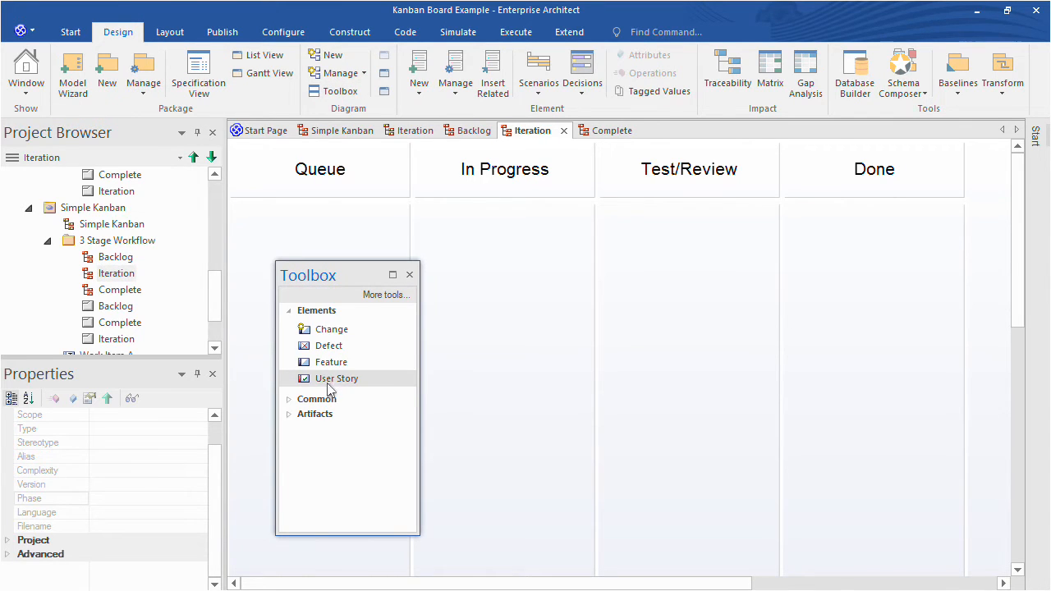
{"action": "left_click", "coordinate": [363, 382]}
{"action": "left_click", "coordinate": [466, 271]}
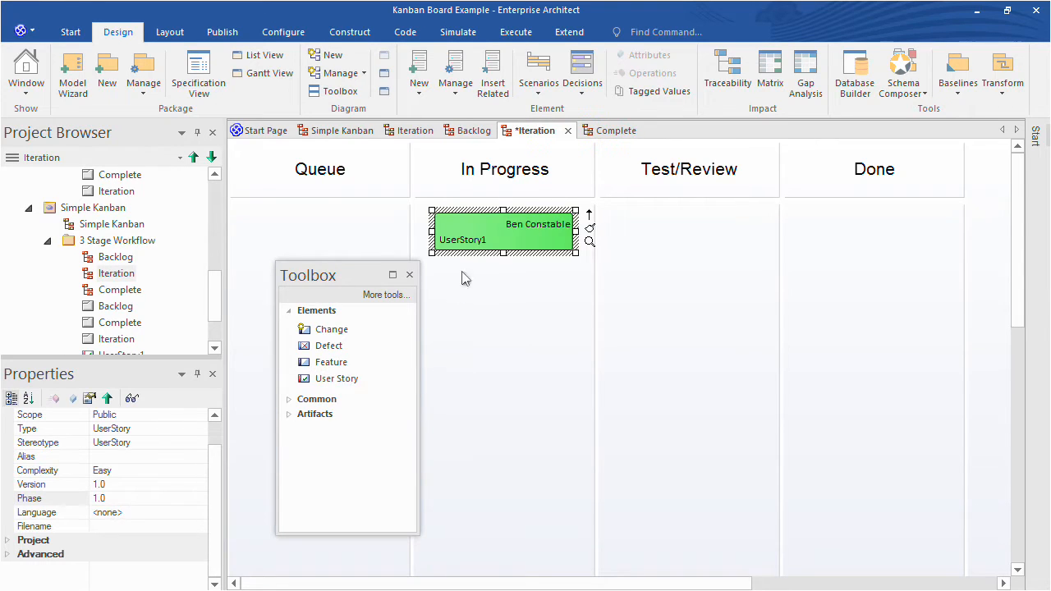
{"action": "left_click", "coordinate": [329, 384]}
{"action": "left_click", "coordinate": [479, 303]}
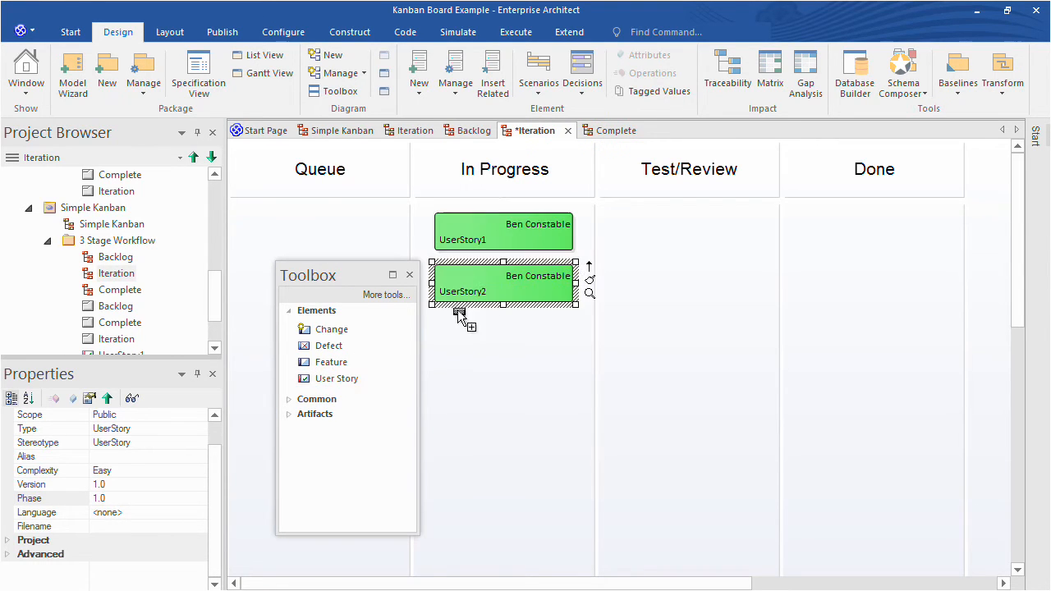
Add a Feature item to the Test/Review lane and close the element toolbox
{"action": "left_click", "coordinate": [312, 363]}
{"action": "left_click", "coordinate": [684, 230]}
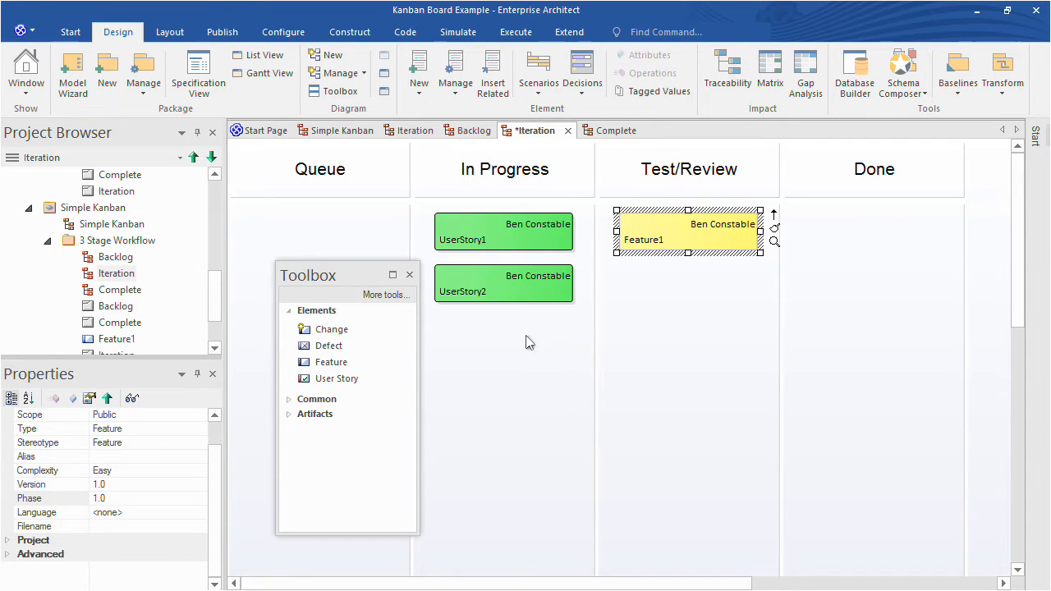
{"action": "left_click", "coordinate": [409, 275]}
Open the Iteration board from Product Development's 3 Stage Workflow package and inspect the Phase property of cards in the Queue, In Progress and Test/Review lanes
{"action": "left_click_drag", "start_coordinate": [212, 290], "coordinate": [215, 197]}
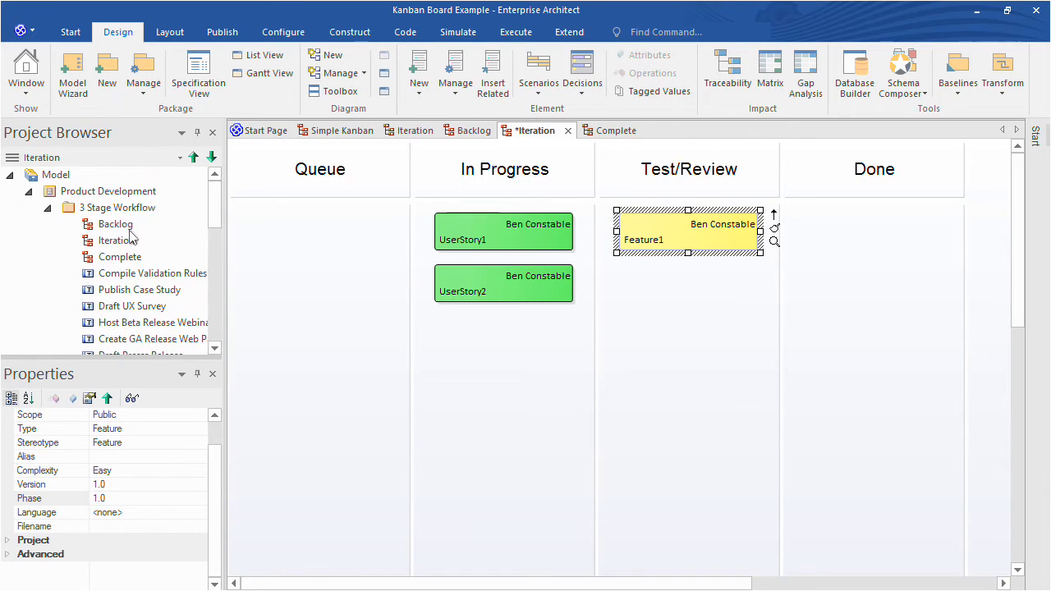
{"action": "double_click", "coordinate": [116, 240]}
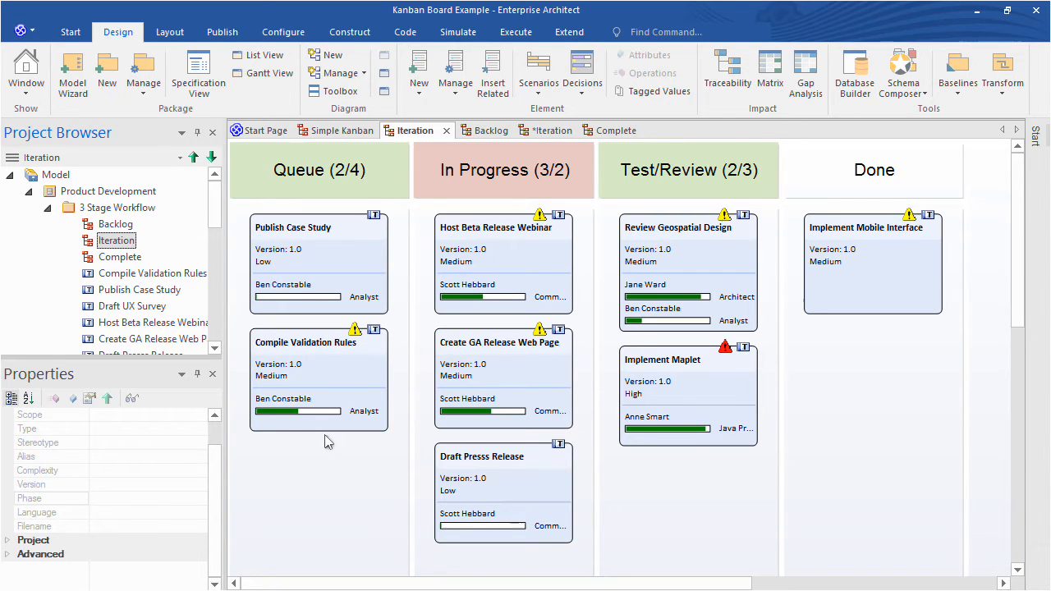
{"action": "left_click", "coordinate": [359, 258]}
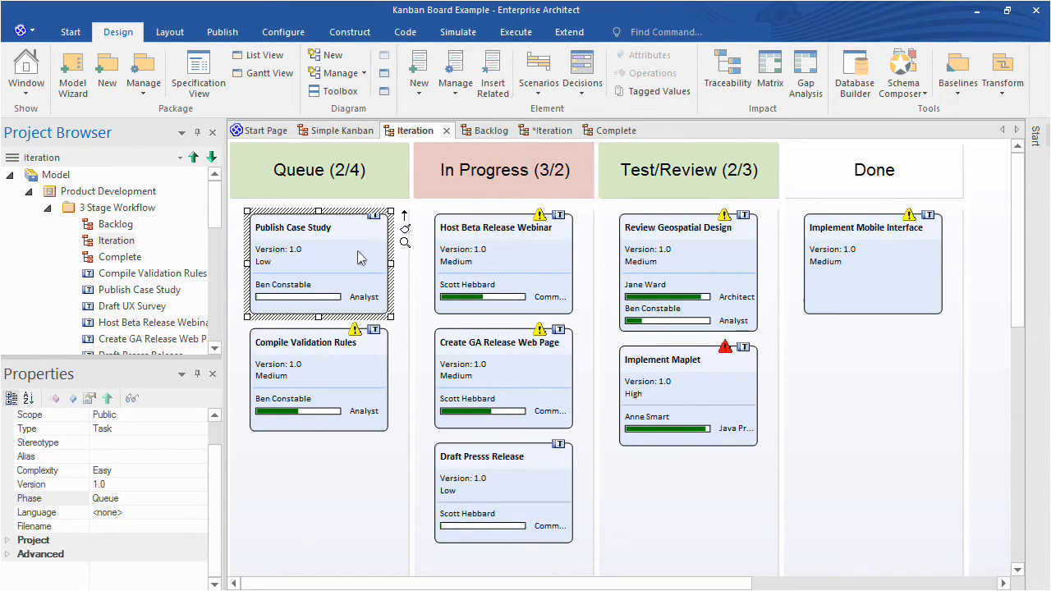
{"action": "left_click", "coordinate": [542, 264]}
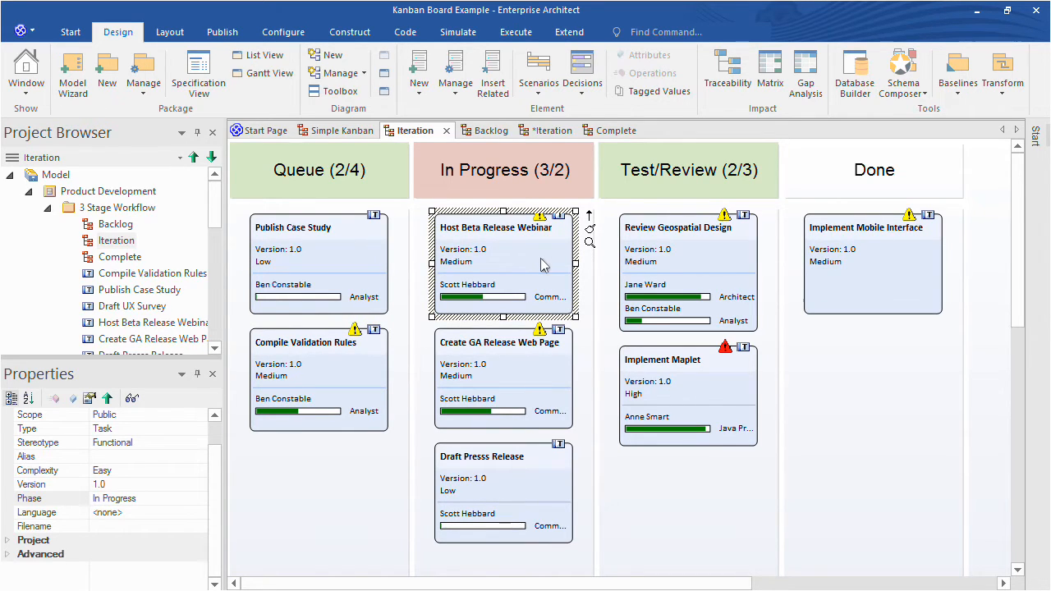
{"action": "left_click", "coordinate": [727, 266]}
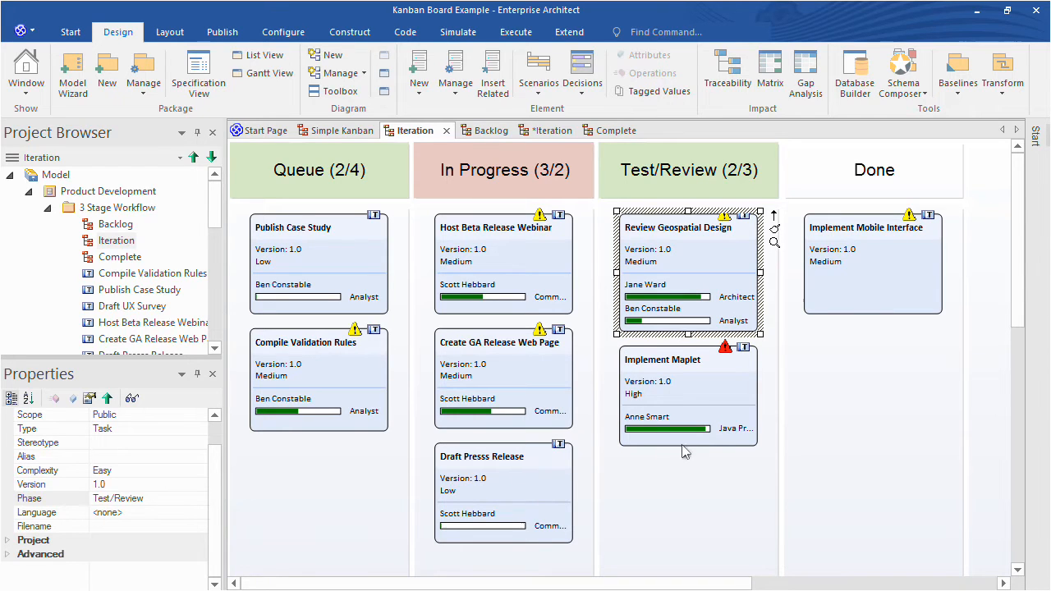
{"action": "left_click", "coordinate": [696, 385]}
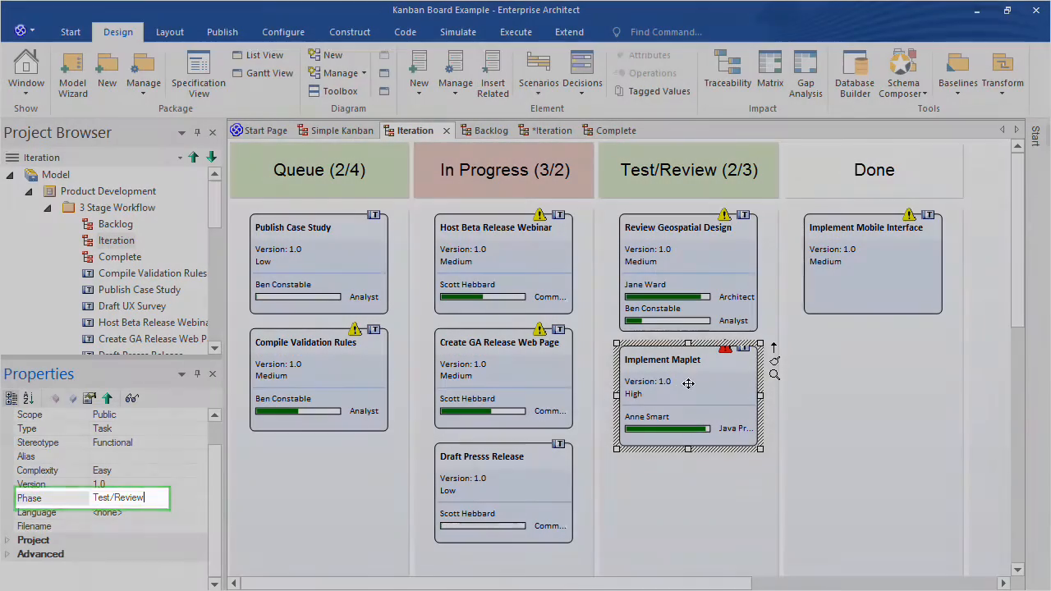
Move the Implement Maplet card from Test/Review to the Done lane and check its Phase property
{"action": "left_click_drag", "start_coordinate": [695, 381], "coordinate": [869, 379]}
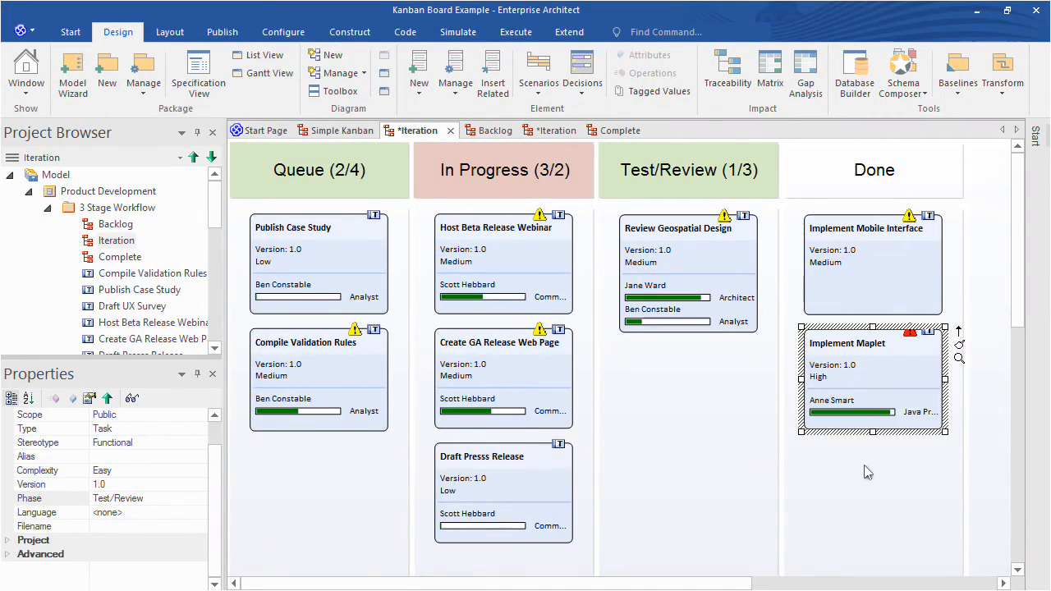
{"action": "left_click", "coordinate": [864, 466]}
{"action": "left_click", "coordinate": [878, 388]}
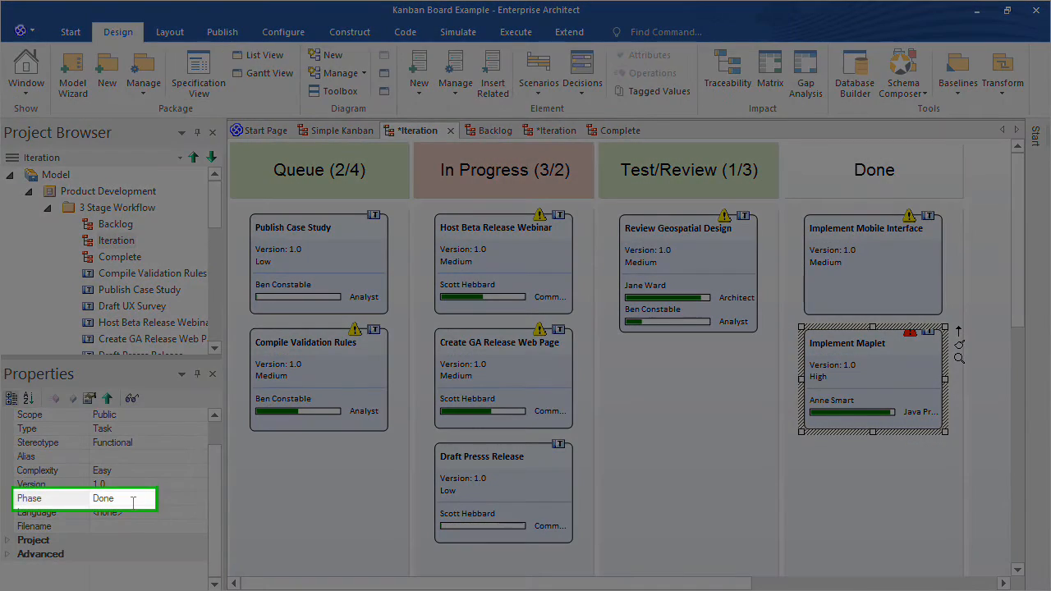
{"action": "left_click", "coordinate": [133, 503]}
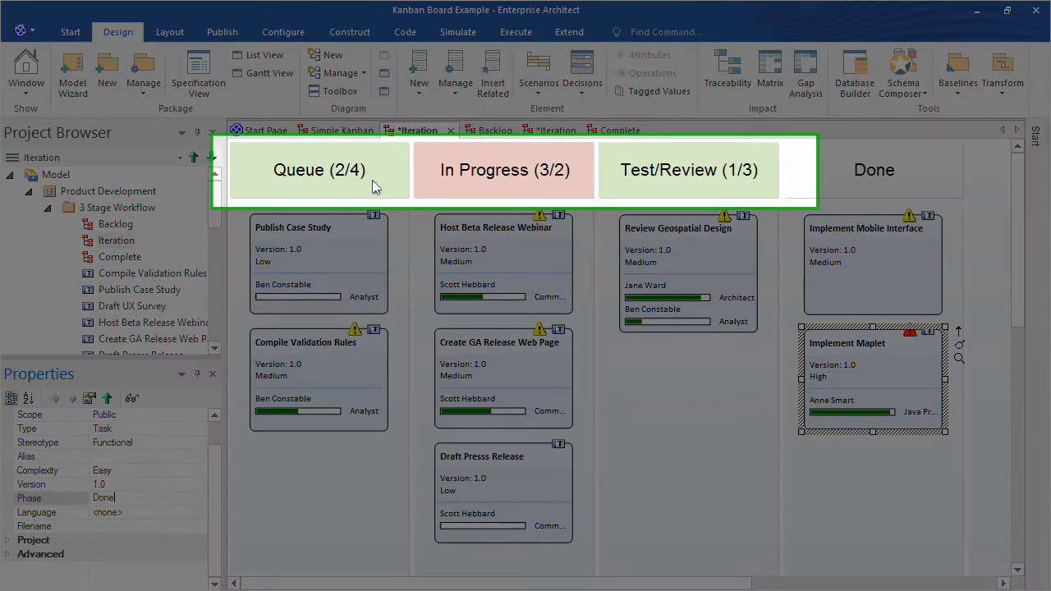
Review the lanes' maximum items and the overfill and underfill highlight options in the Iteration board's Kanban settings, leaving them as they are
{"action": "left_click", "coordinate": [576, 192]}
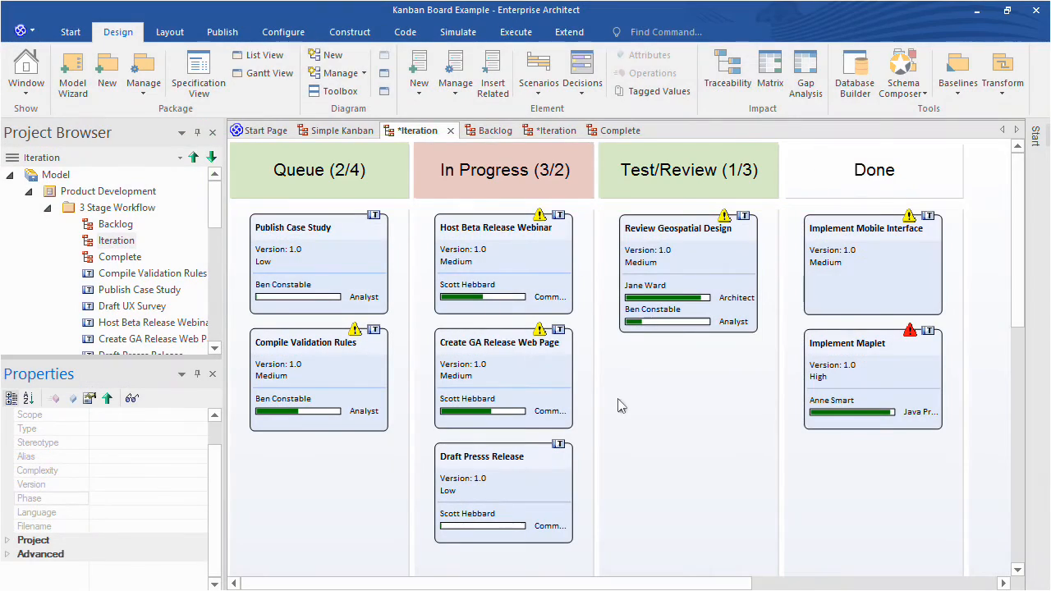
{"action": "right_click", "coordinate": [620, 405]}
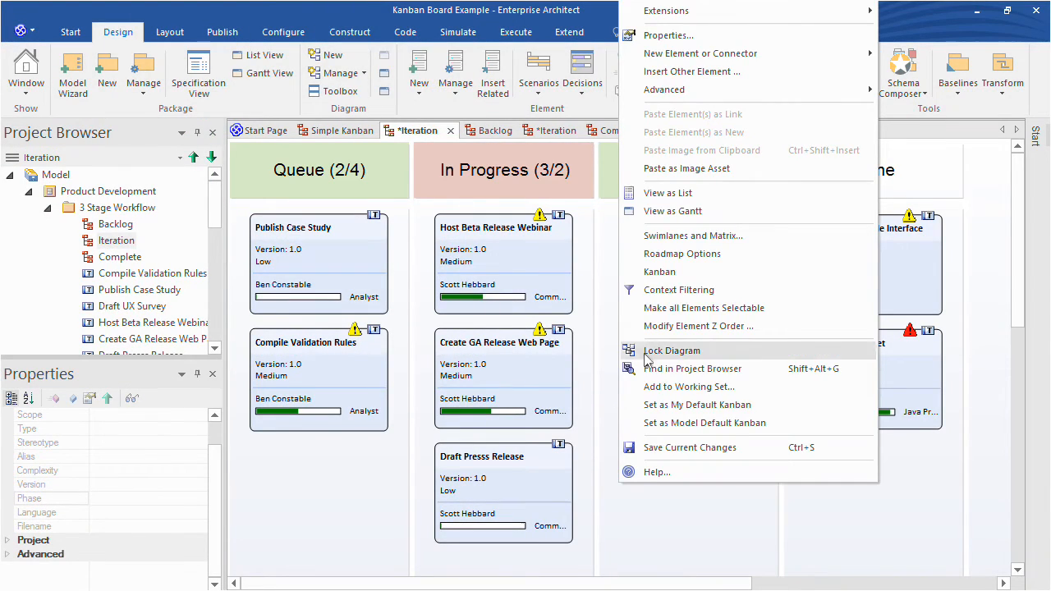
{"action": "left_click", "coordinate": [664, 274]}
{"action": "left_click", "coordinate": [479, 195]}
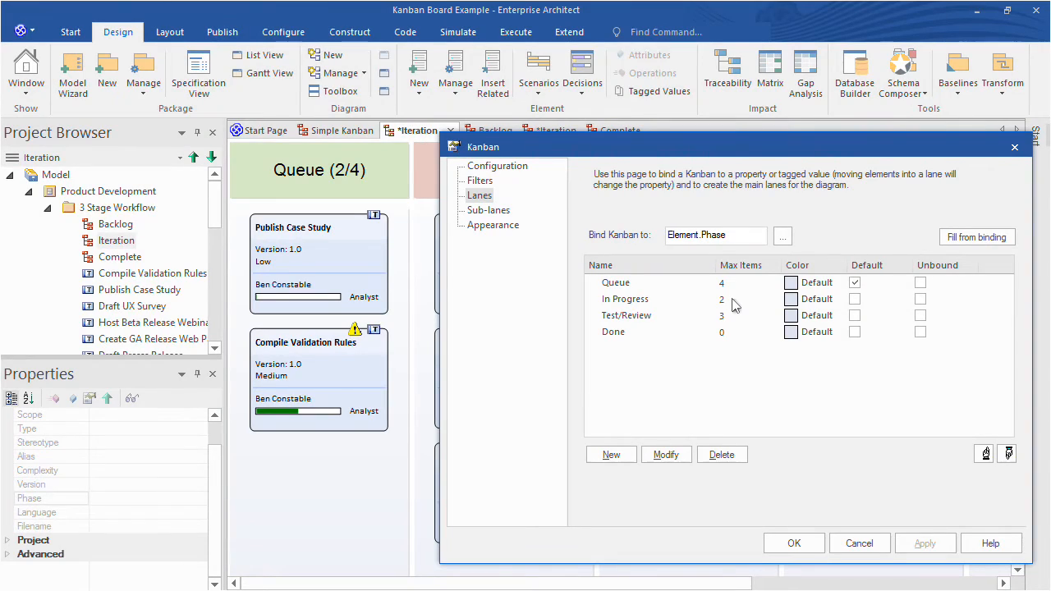
{"action": "left_click", "coordinate": [493, 225]}
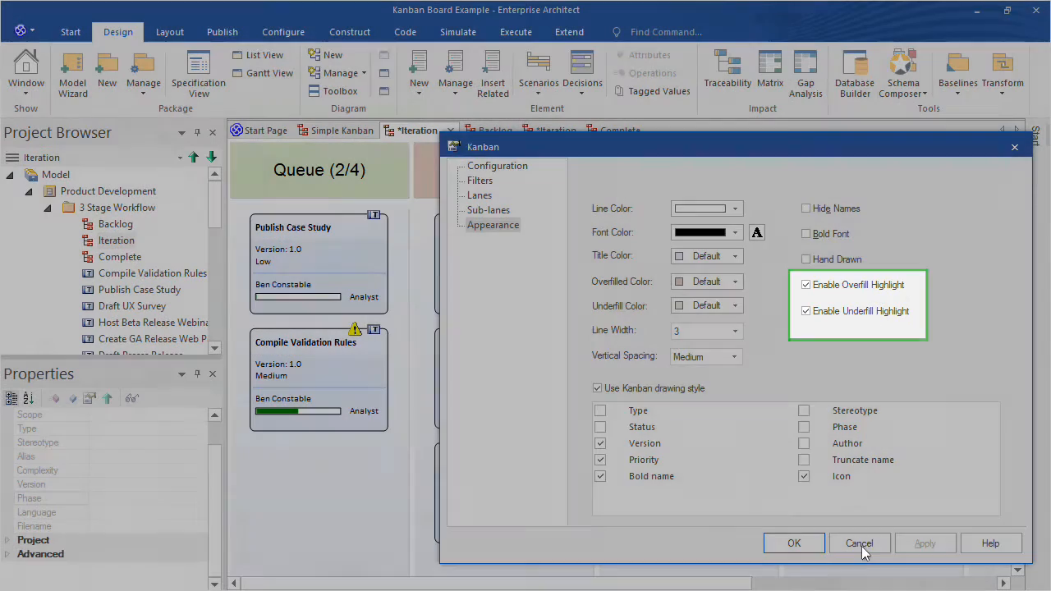
{"action": "left_click", "coordinate": [860, 543]}
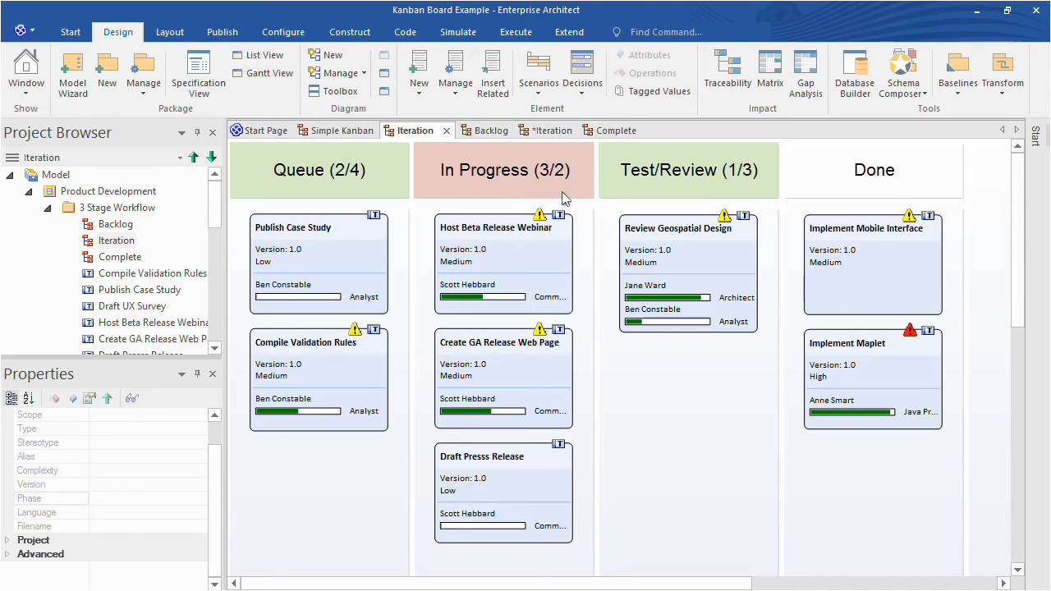
Close the Properties and Project Browser windows and shift the Backlog and Complete elements together closer to the Done lane
{"action": "left_click", "coordinate": [212, 374]}
{"action": "left_click", "coordinate": [212, 133]}
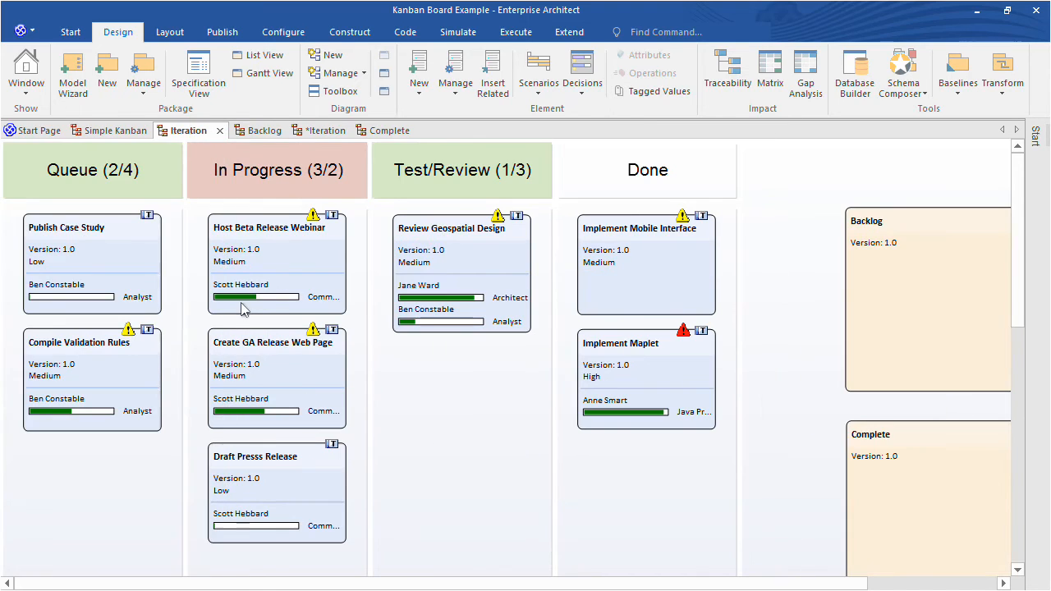
{"action": "left_click_drag", "start_coordinate": [842, 164], "coordinate": [921, 377]}
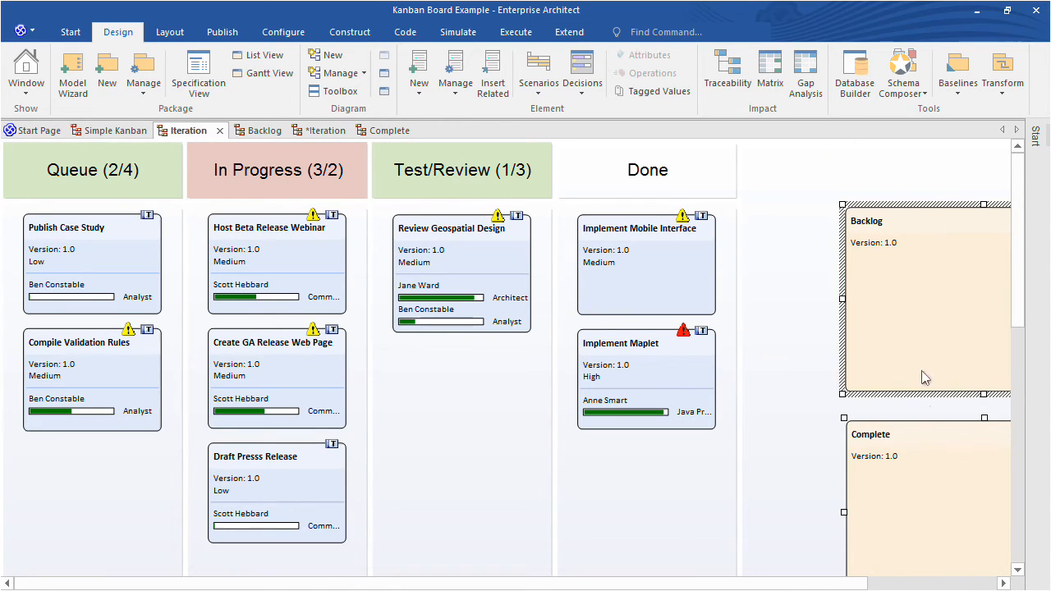
{"action": "left_click_drag", "start_coordinate": [914, 336], "coordinate": [835, 336]}
{"action": "left_click", "coordinate": [849, 191]}
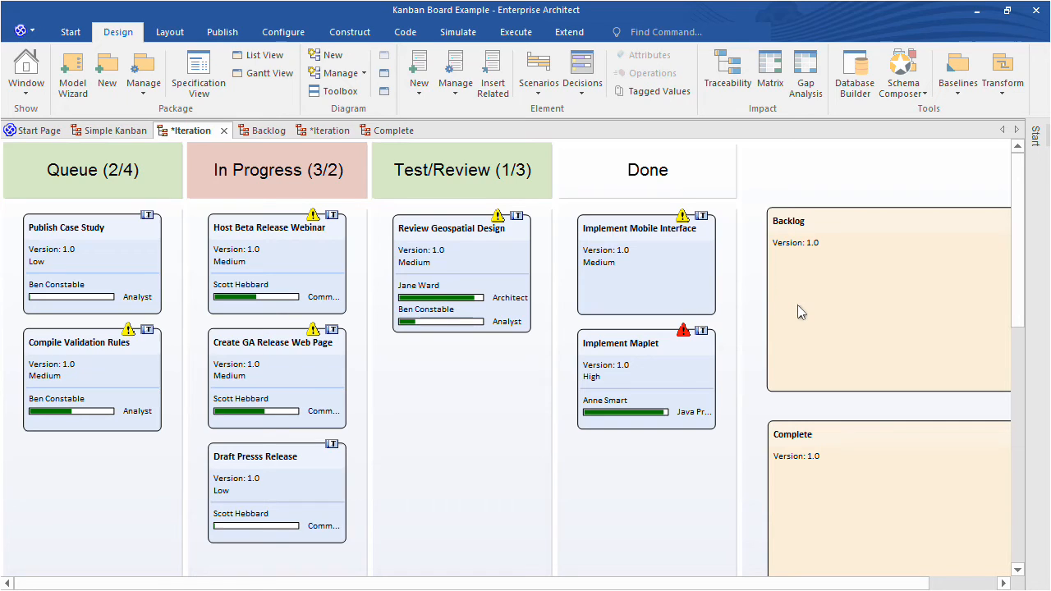
Move the Draft Presss Release card from In Progress to the Backlog diagram and check it on the Backlog board
{"action": "left_click", "coordinate": [322, 501]}
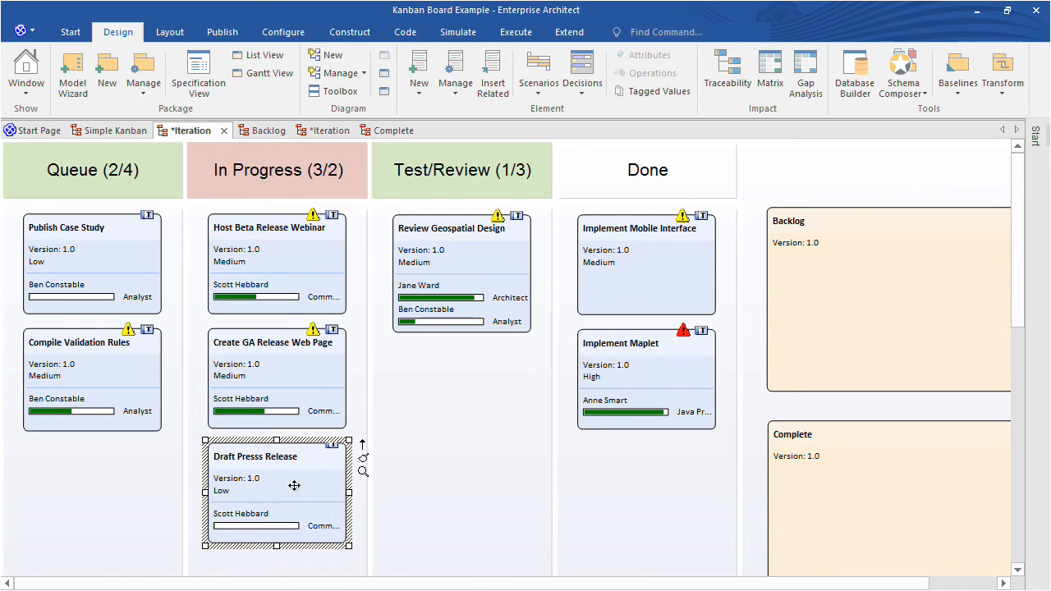
{"action": "mouse_move", "coordinate": [294, 486]}
{"action": "left_mouse_down"}
{"action": "mouse_move", "coordinate": [552, 457]}
{"action": "mouse_move", "coordinate": [925, 324]}
{"action": "left_mouse_up"}
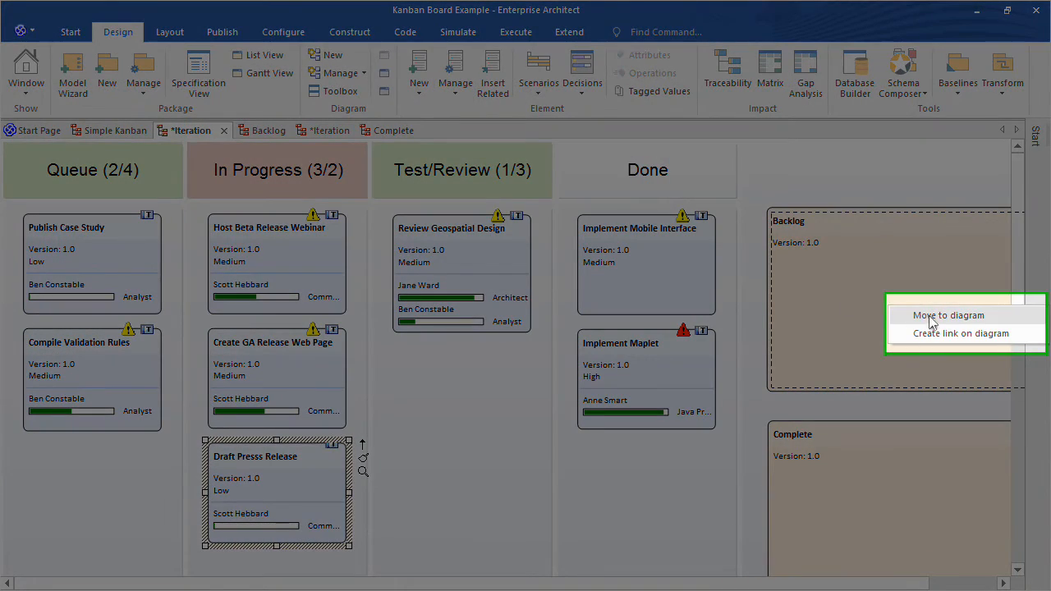
{"action": "left_click", "coordinate": [959, 317]}
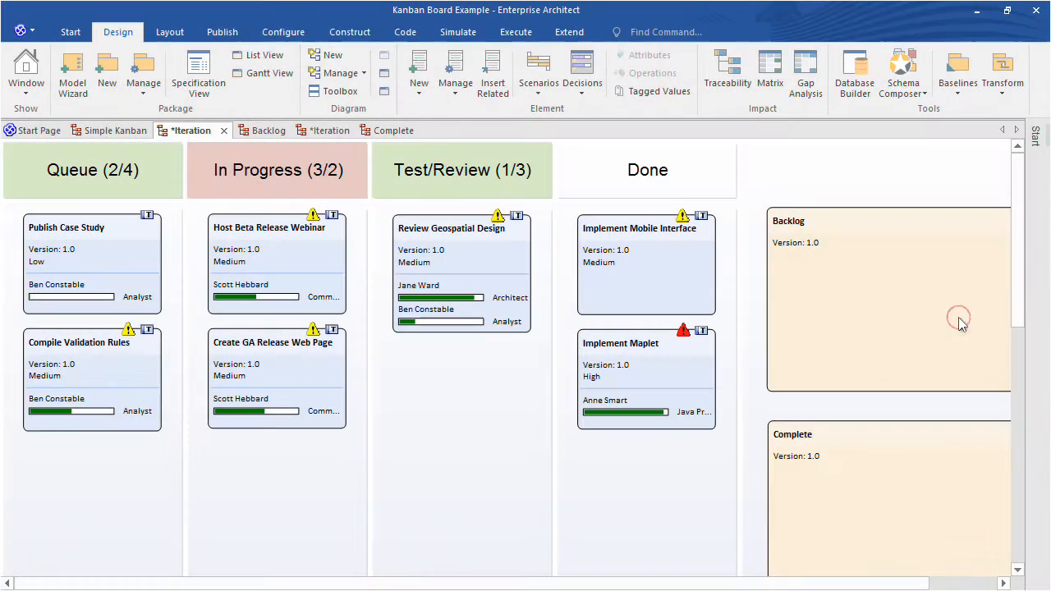
{"action": "double_click", "coordinate": [839, 310]}
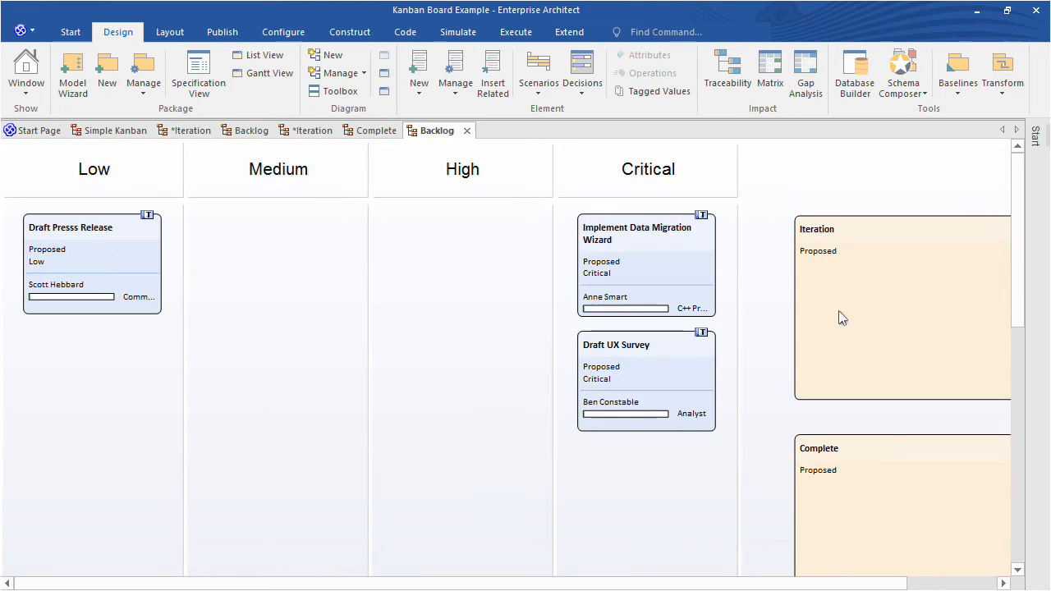
{"action": "left_click", "coordinate": [109, 256]}
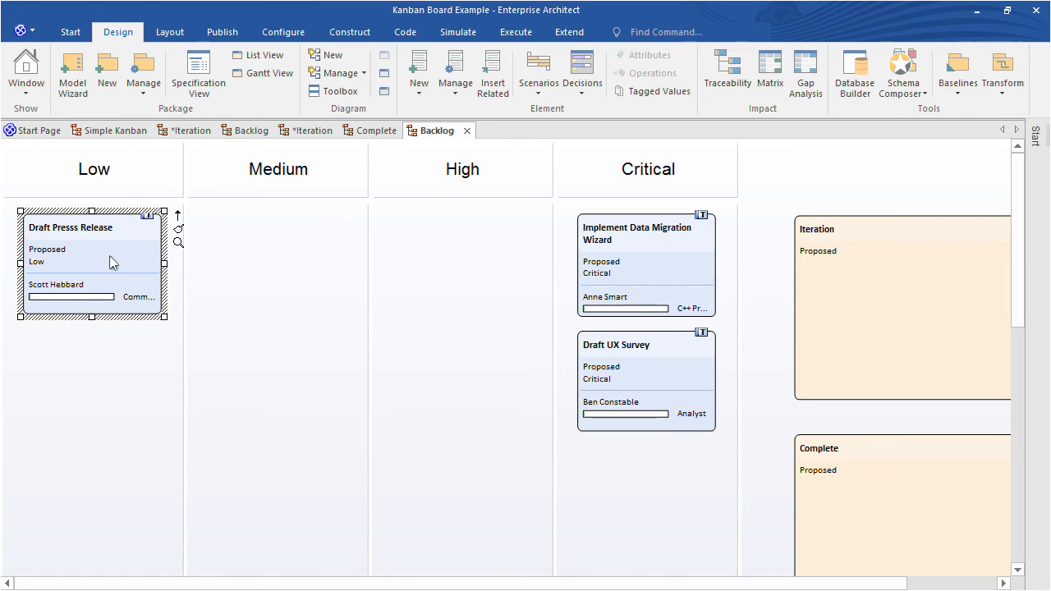
Return to the Iteration board, save its changes and reload the diagram
{"action": "left_click", "coordinate": [862, 314]}
{"action": "double_click", "coordinate": [861, 314]}
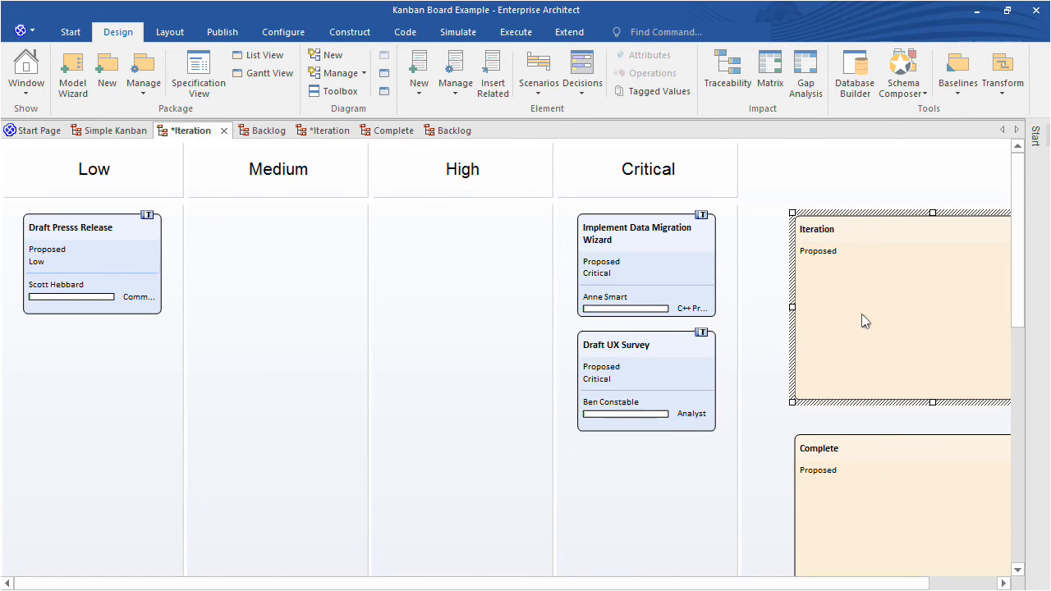
{"action": "right_click", "coordinate": [212, 143]}
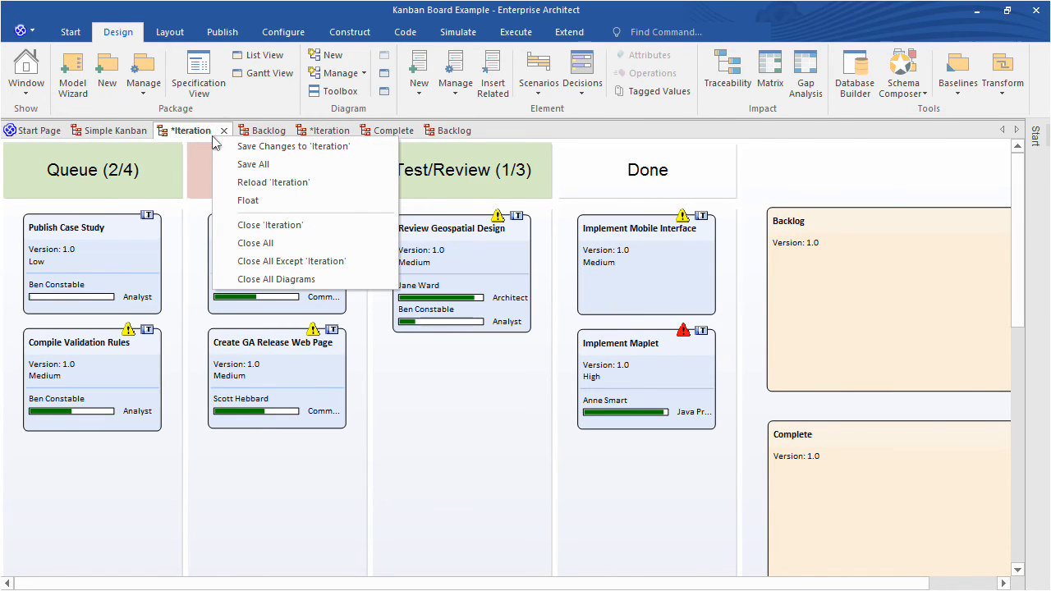
{"action": "left_click", "coordinate": [233, 147]}
{"action": "right_click", "coordinate": [208, 138]}
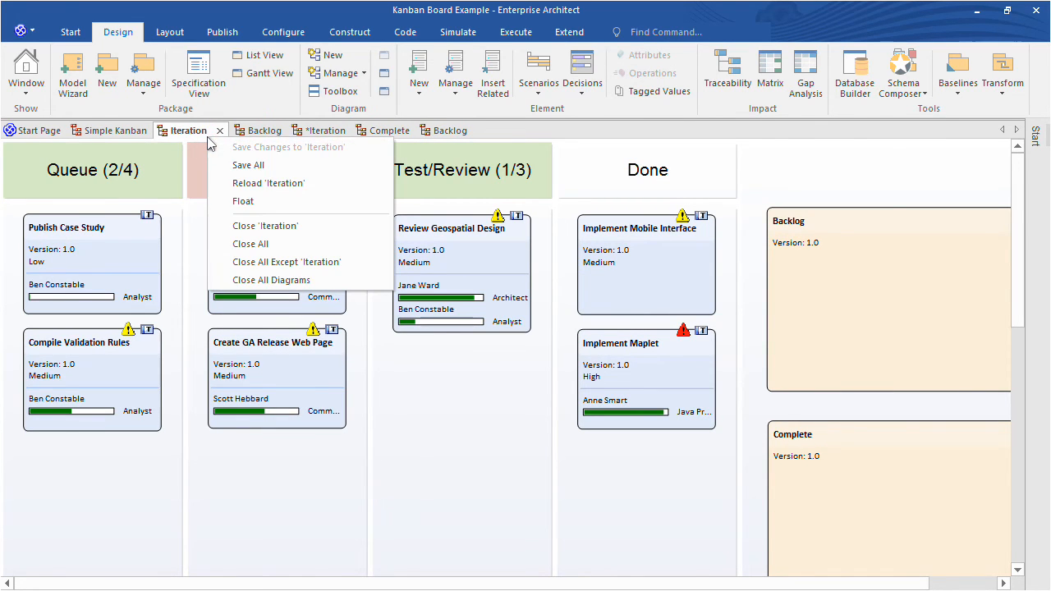
{"action": "left_click", "coordinate": [226, 183]}
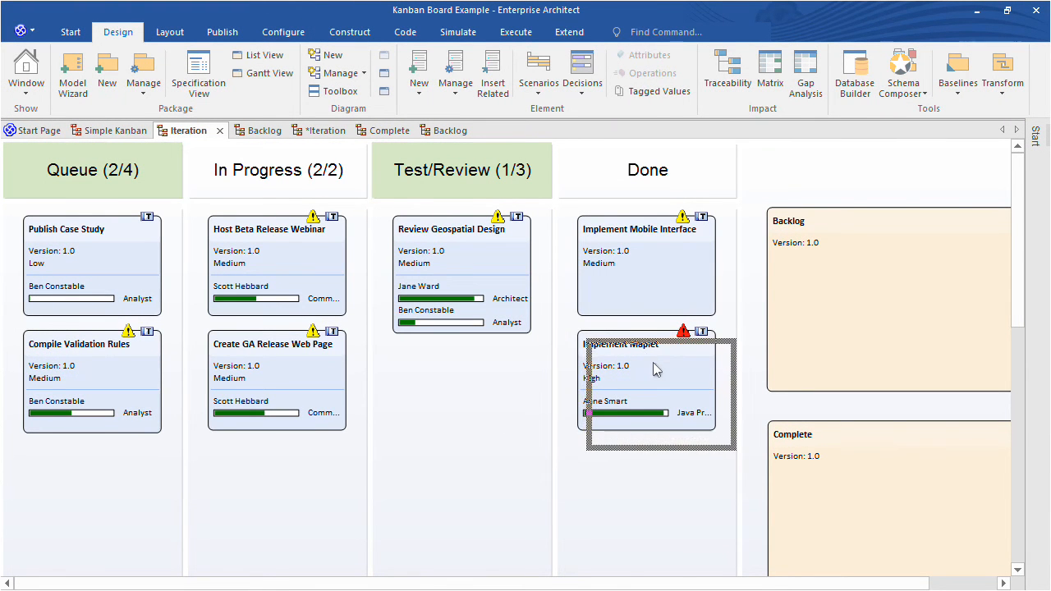
Move the Implement Mobile Interface card from Done to the Complete diagram and open the Complete board
{"action": "left_click_drag", "start_coordinate": [653, 362], "coordinate": [880, 497]}
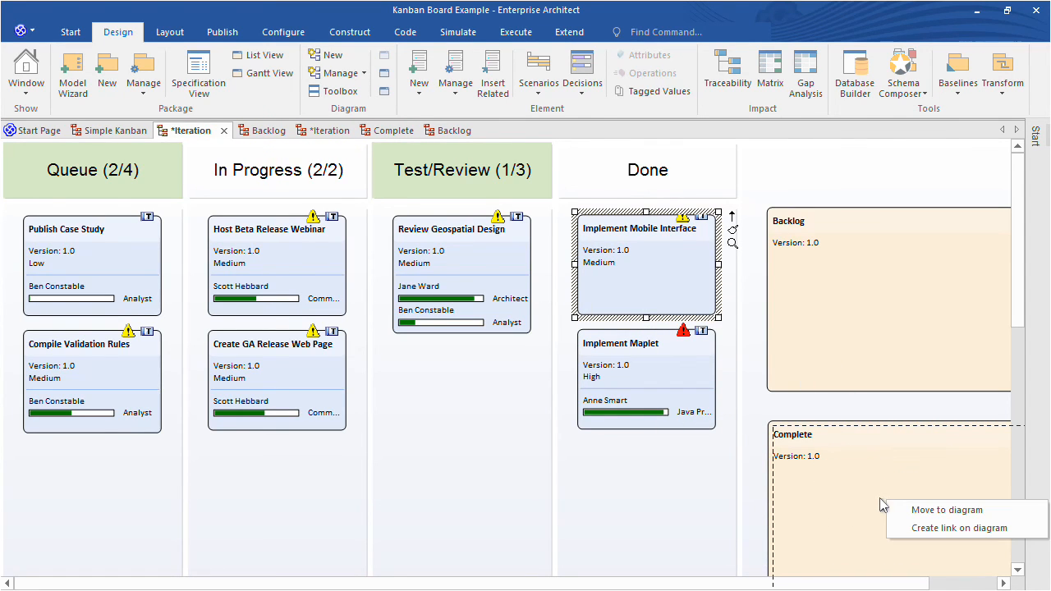
{"action": "left_click", "coordinate": [919, 509]}
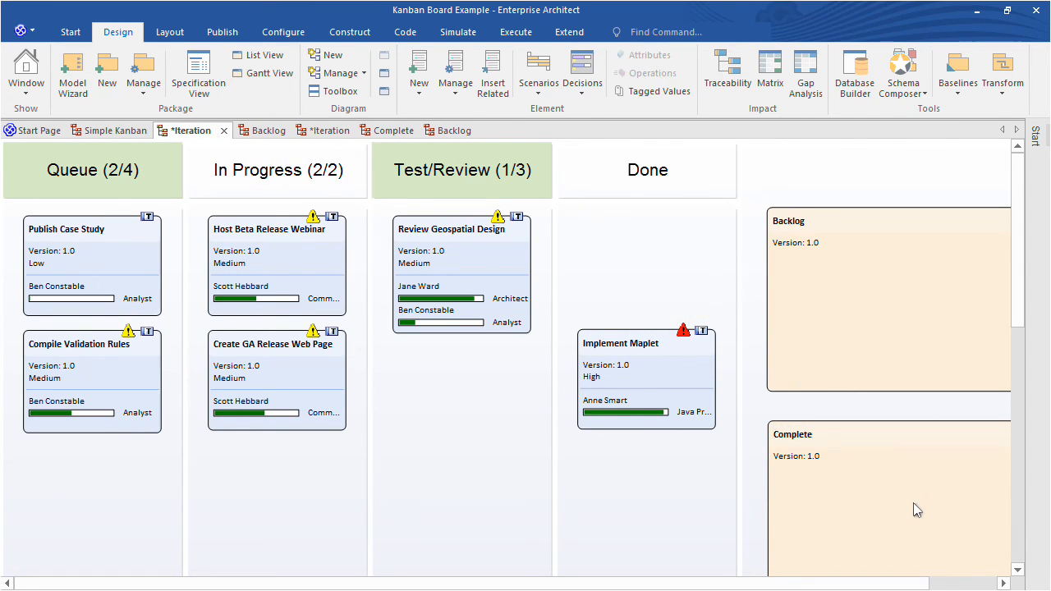
{"action": "double_click", "coordinate": [913, 503]}
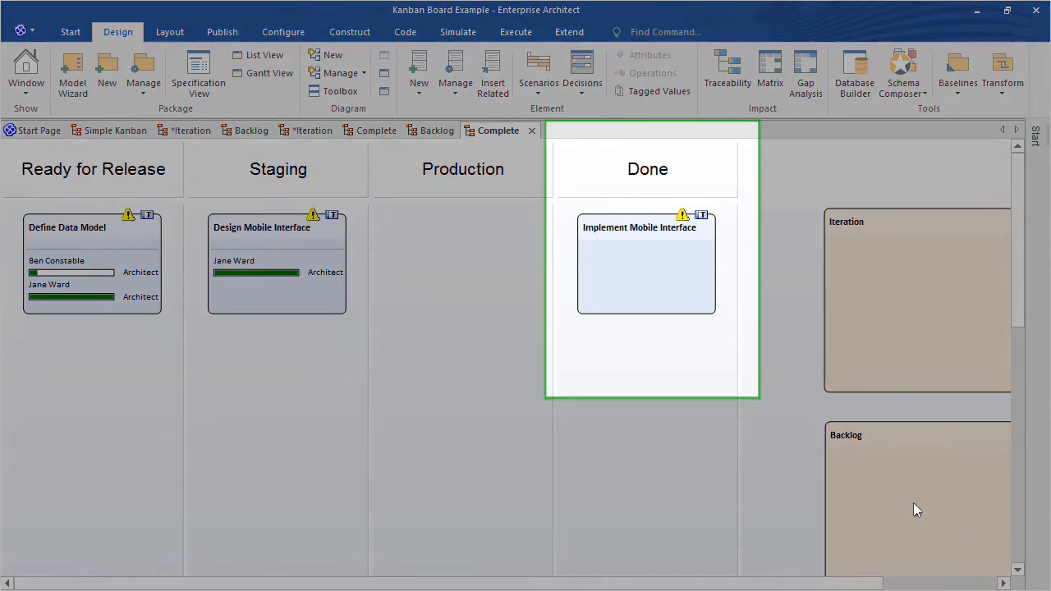